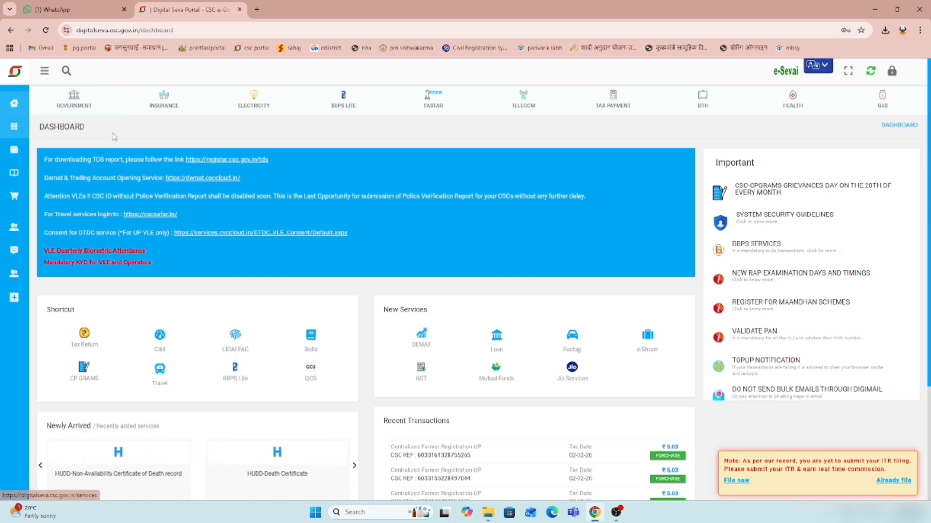
Step: Search the Digital Seva services for 'nsd' to bring up NSDL PAN Services
left_click(66, 71)
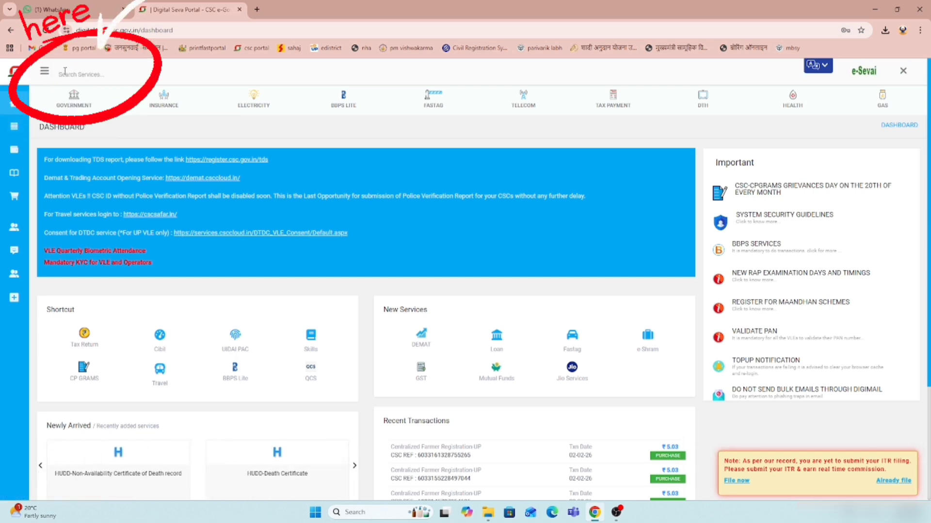
type("nsdl")
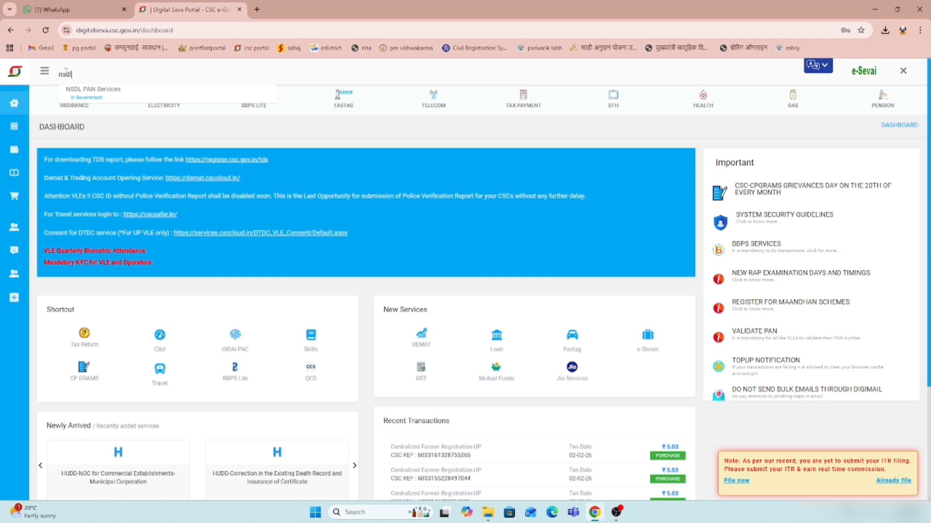
Step: Open NSDL PAN Services from the results and log in with Digital Seva Connect
left_click(103, 94)
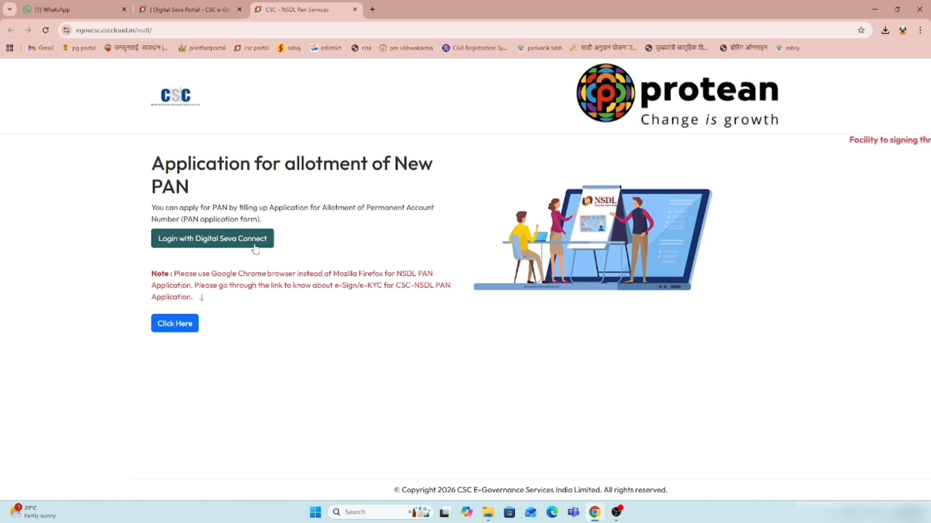
left_click(215, 242)
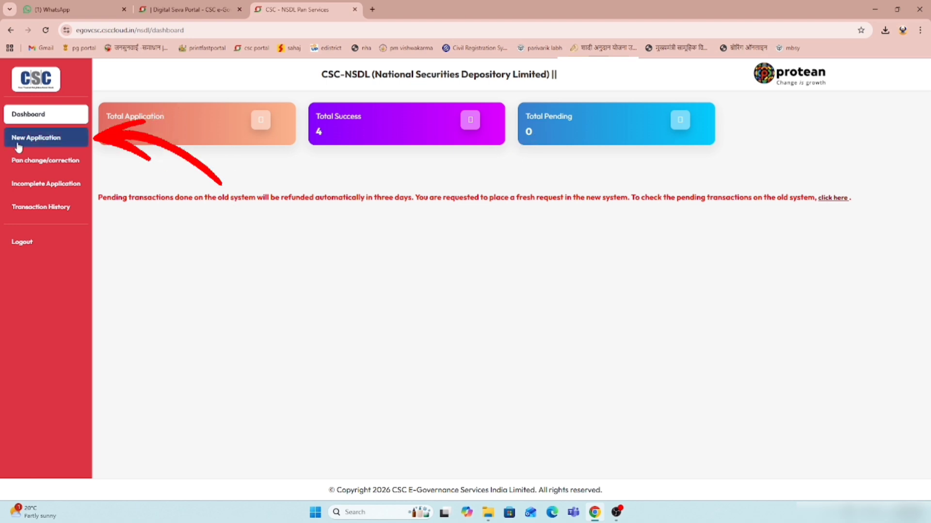
Step: Start a new Scan Based (e-Sign) application for Form 49A, category INDIVIDUAL
left_click(41, 141)
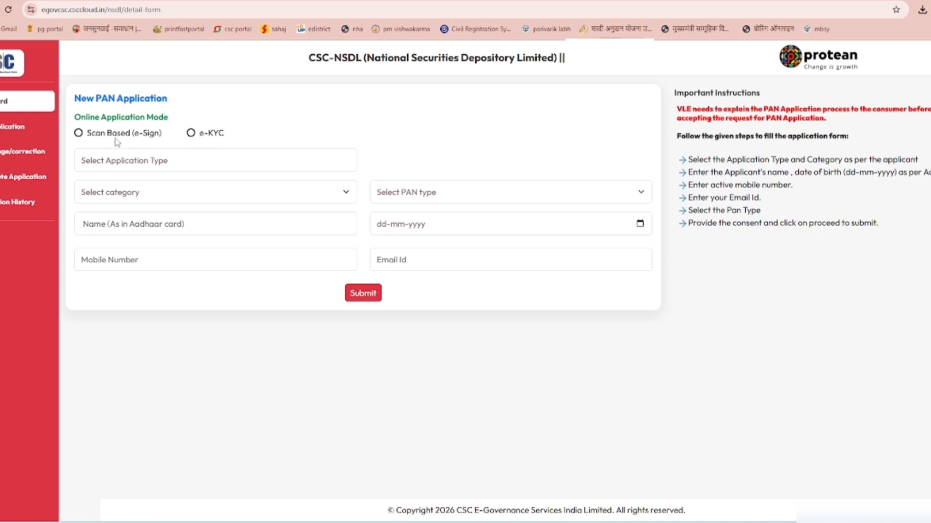
left_click(79, 134)
left_click(140, 167)
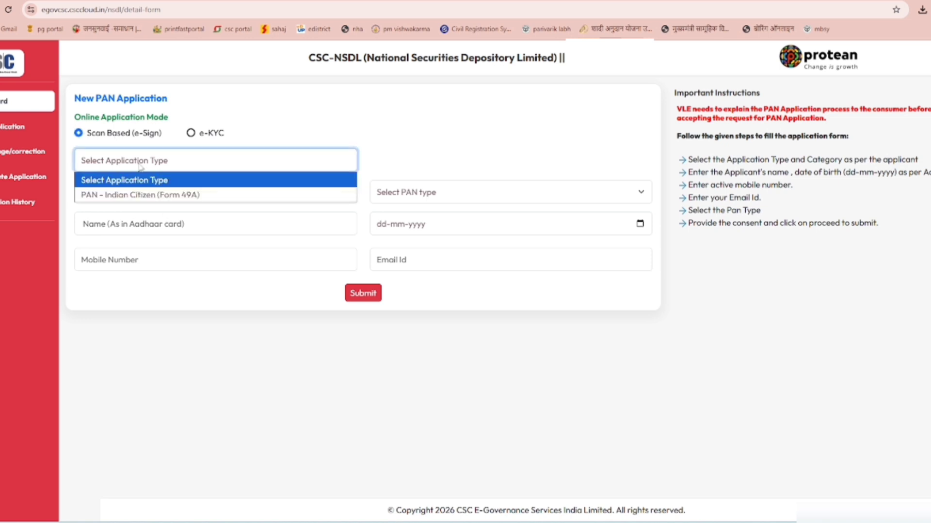
left_click(137, 195)
left_click(125, 194)
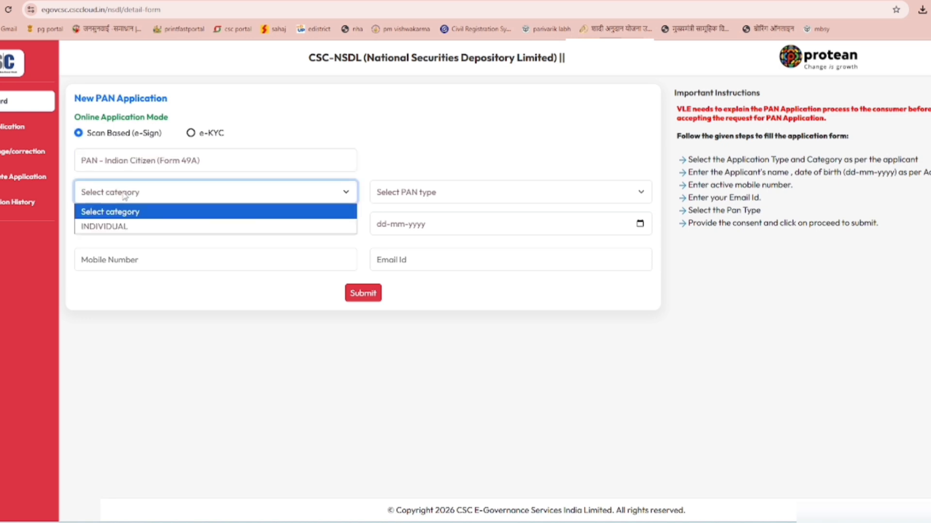
left_click(126, 226)
Step: Choose Physical PAN Card/E-PAN Card and enter the applicant's Aadhaar name and mobile number
left_click(403, 194)
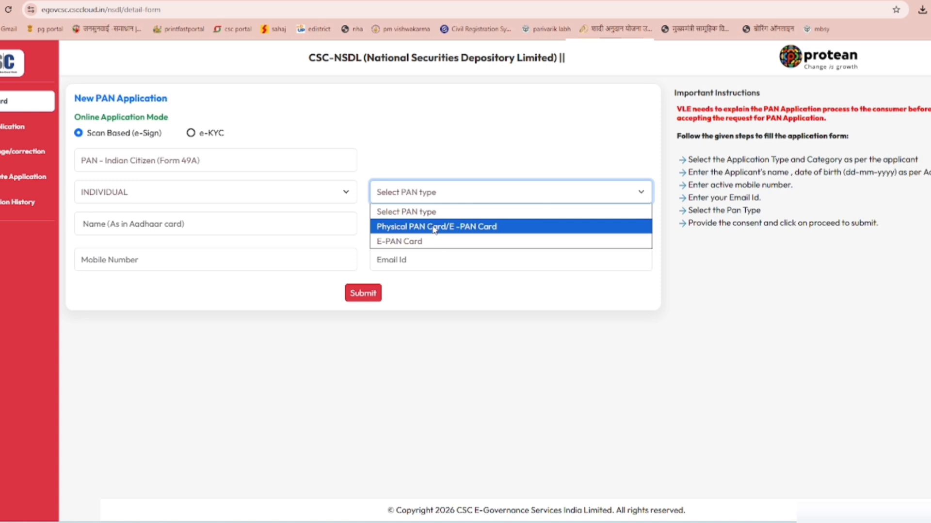
left_click(435, 229)
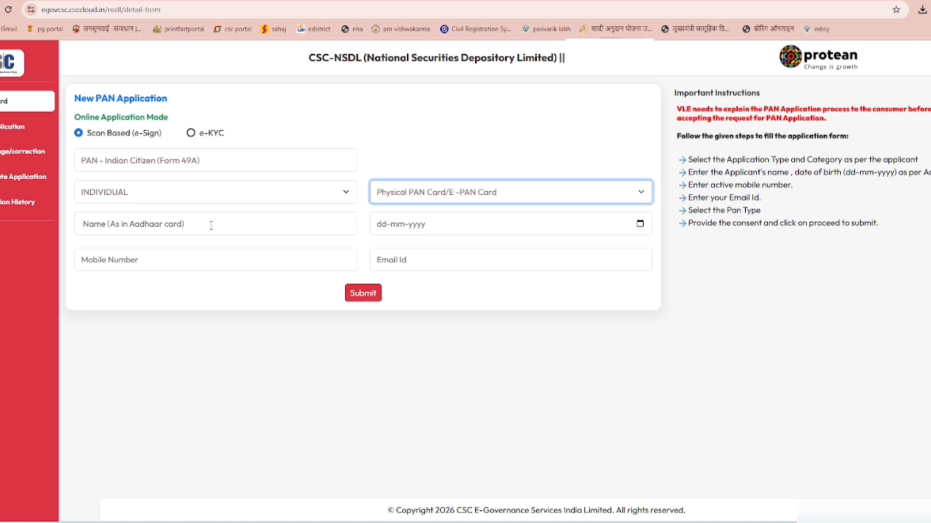
left_click(108, 224)
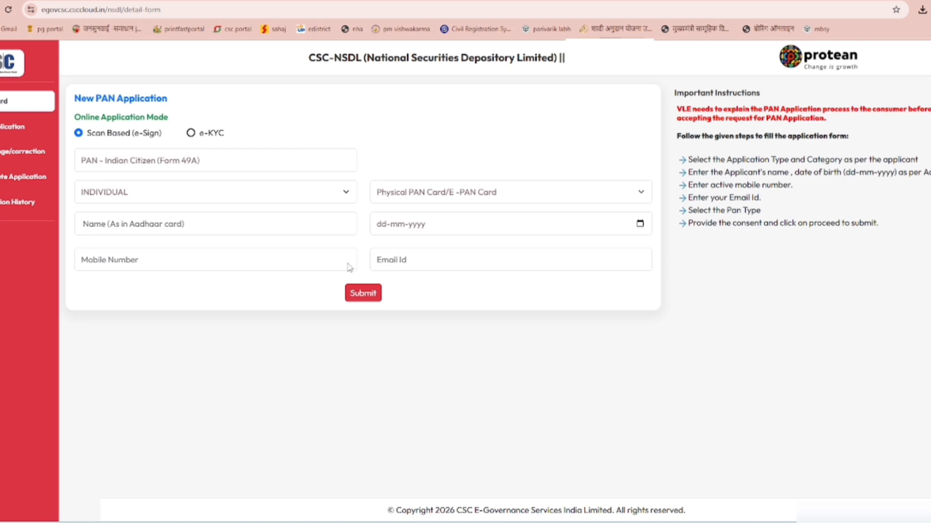
left_click(104, 262)
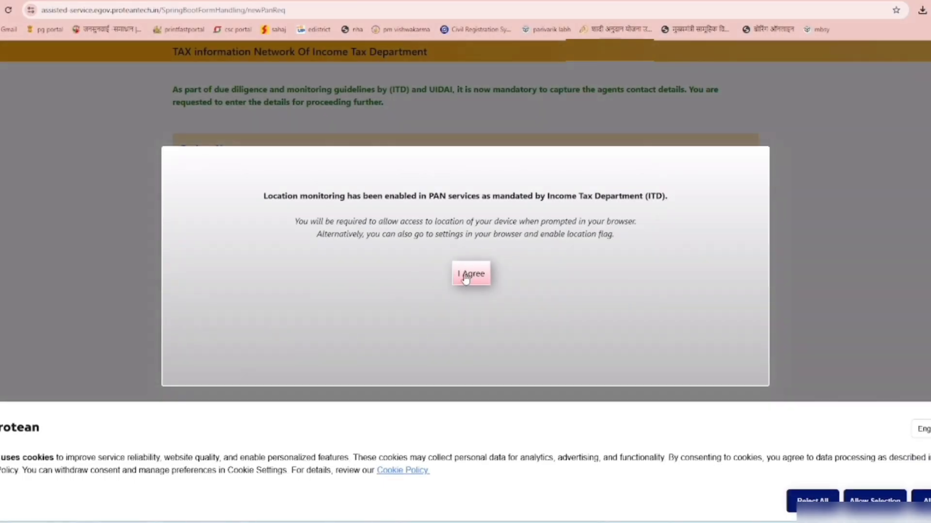
Step: Agree to location monitoring and submit the agent's registered mobile number for an OTP
left_click(470, 272)
left_click(214, 210)
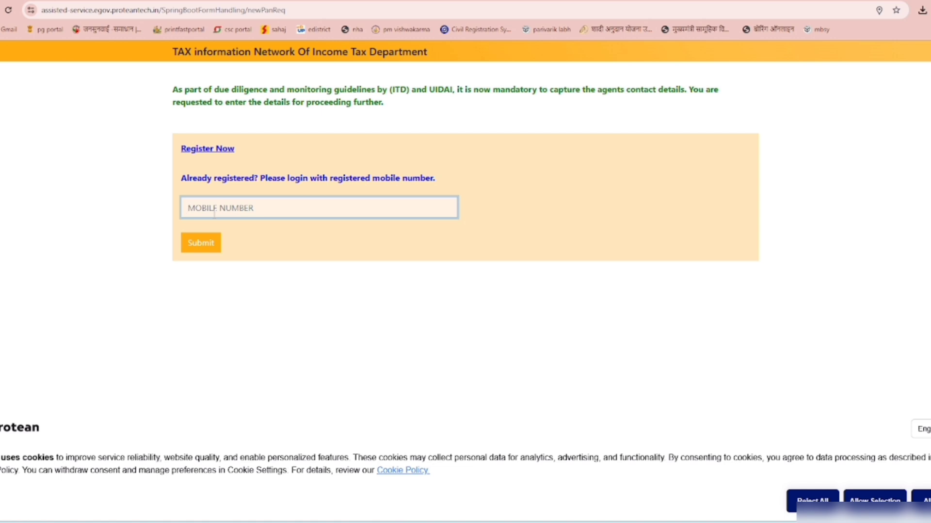
type("**********")
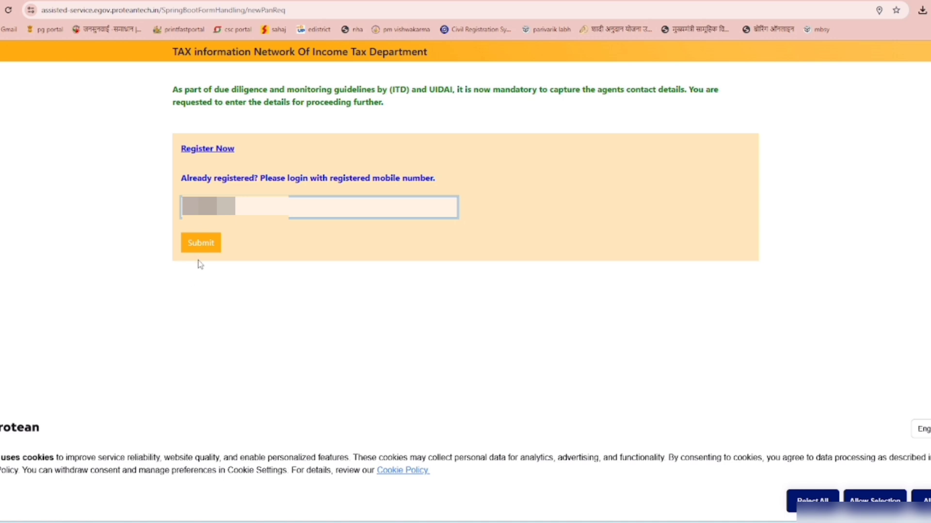
left_click(198, 246)
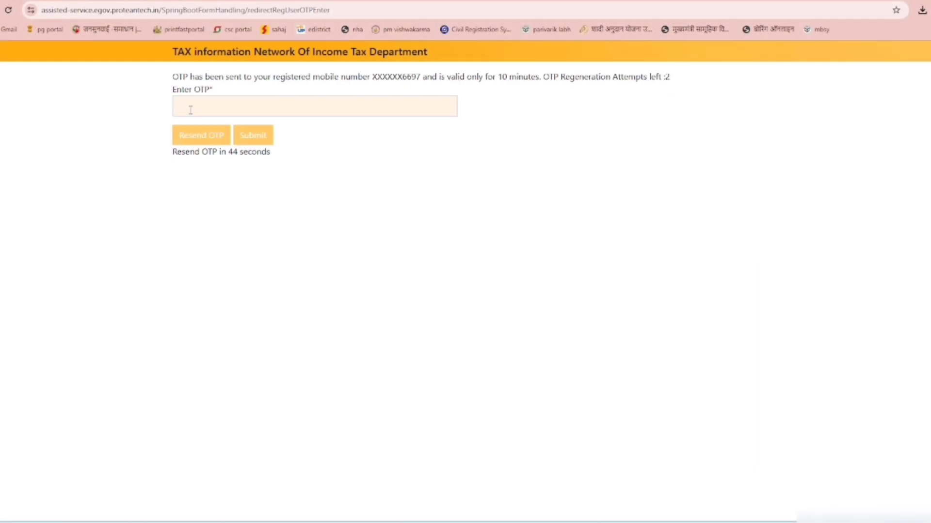
Step: Enter the received OTP and verify the mobile number
left_click(191, 110)
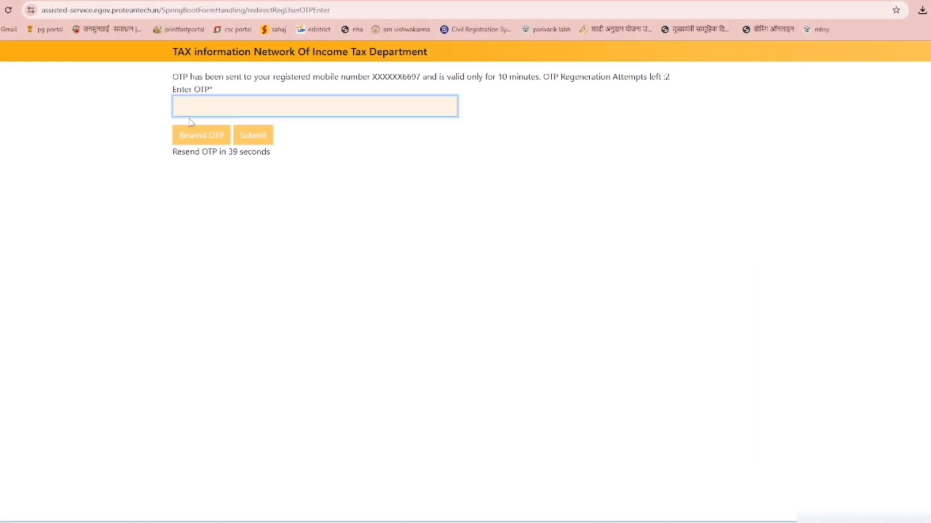
left_click(258, 139)
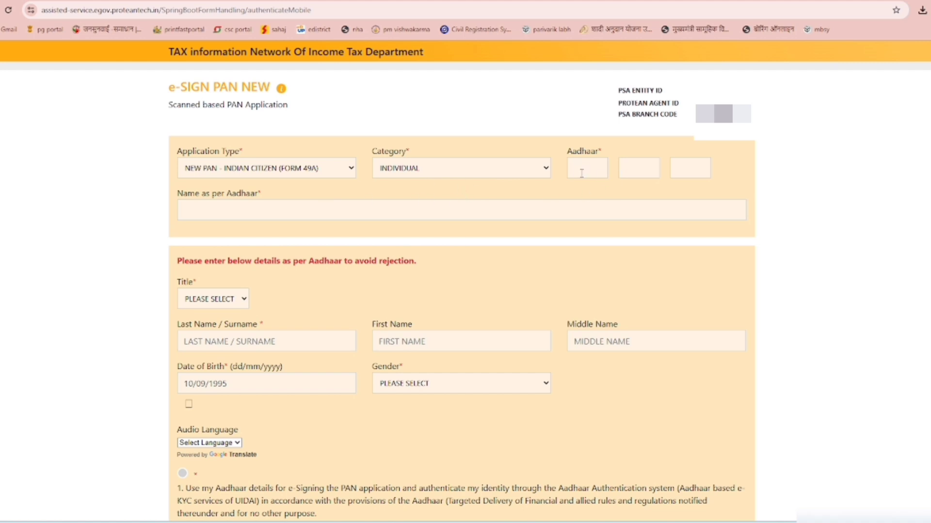
Step: Enter the name as per Aadhaar, title SHRI, and the applicant's surname
left_click(234, 209)
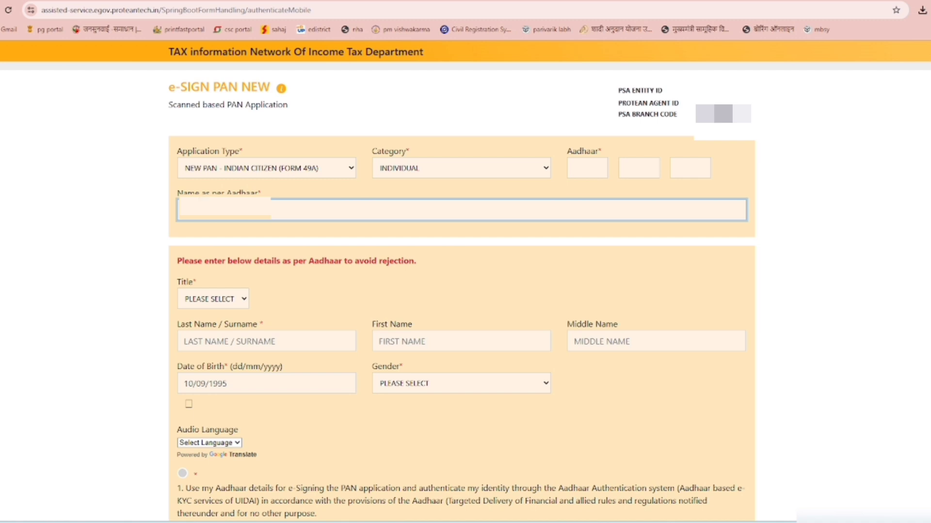
left_click(213, 299)
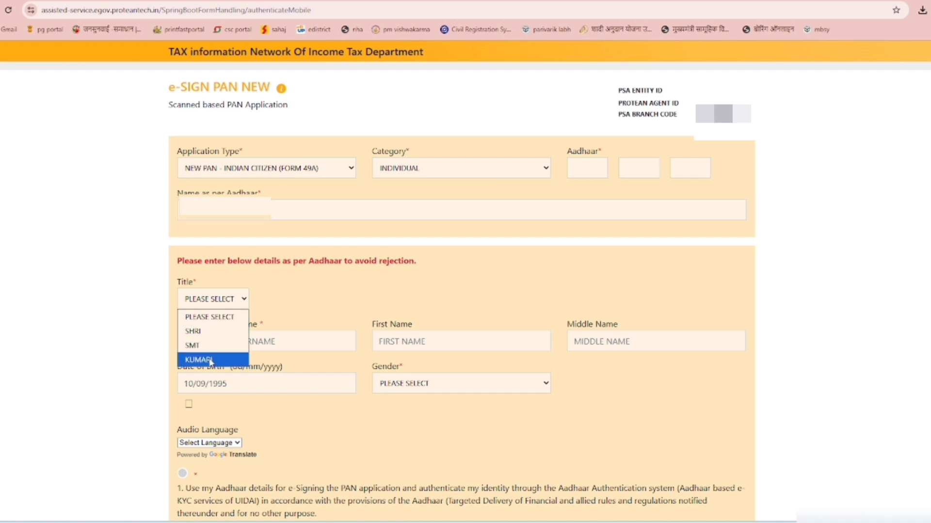
left_click(204, 332)
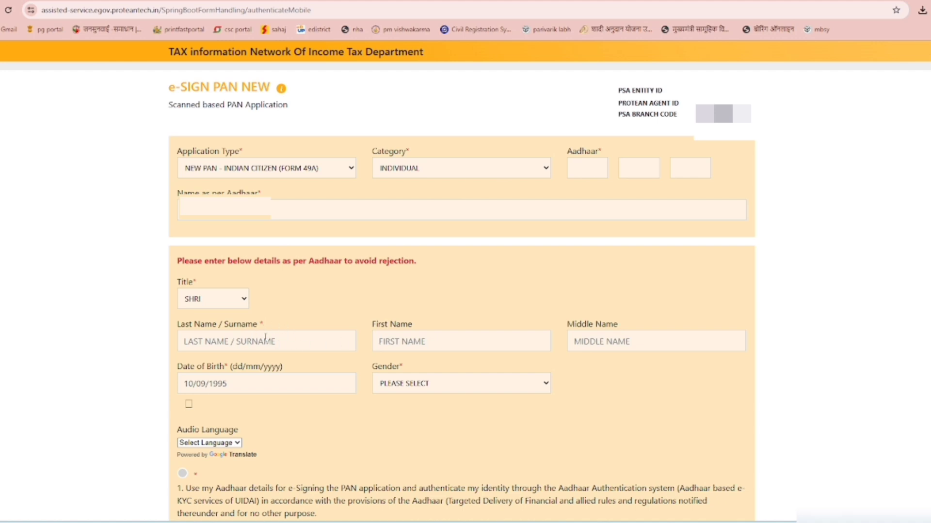
left_click(265, 342)
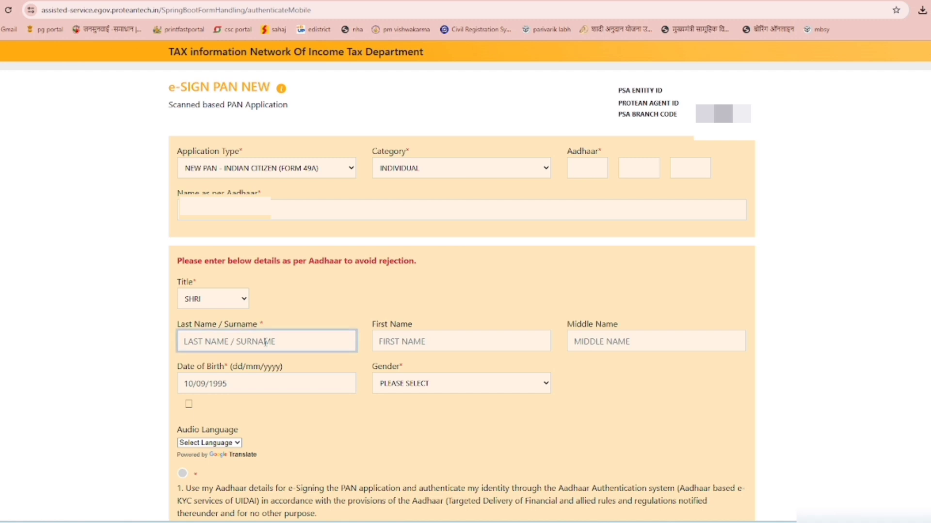
type("?")
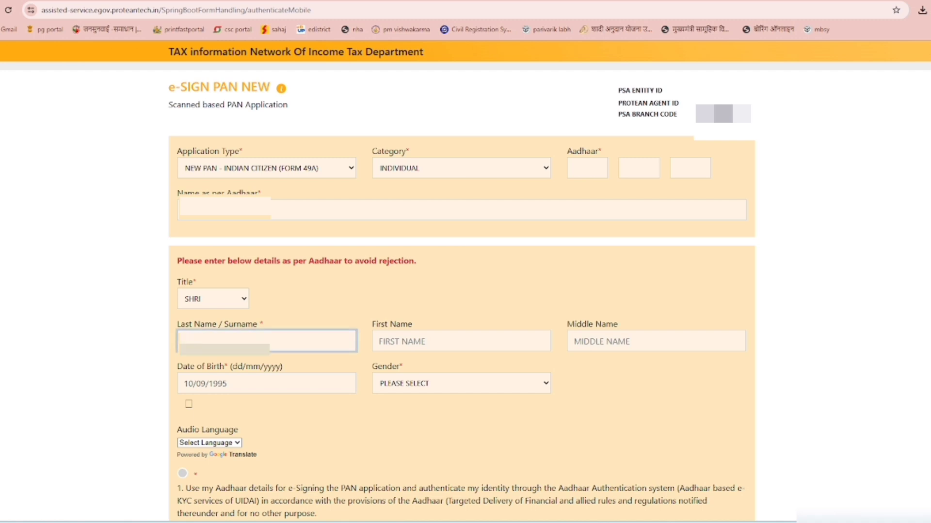
Step: Set gender to MALE, give Aadhaar e-Sign consent, and submit the details
left_click(426, 385)
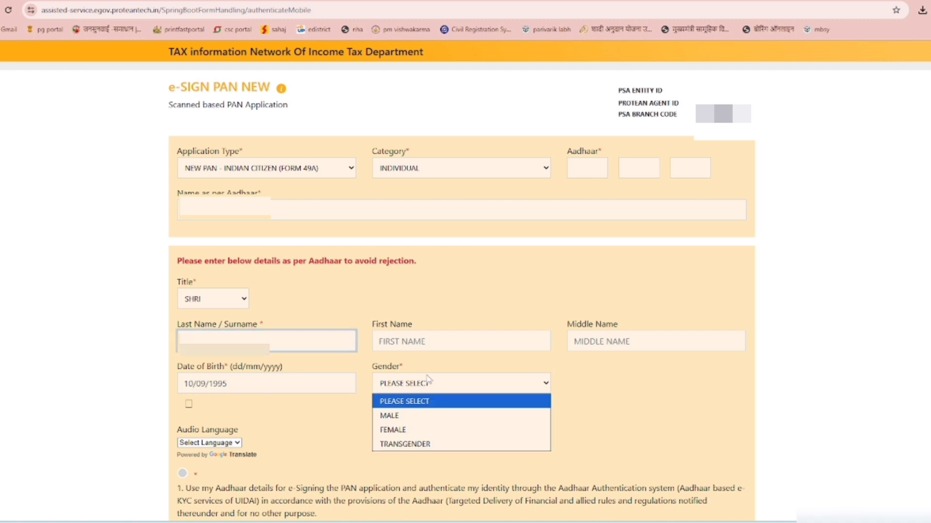
left_click(402, 414)
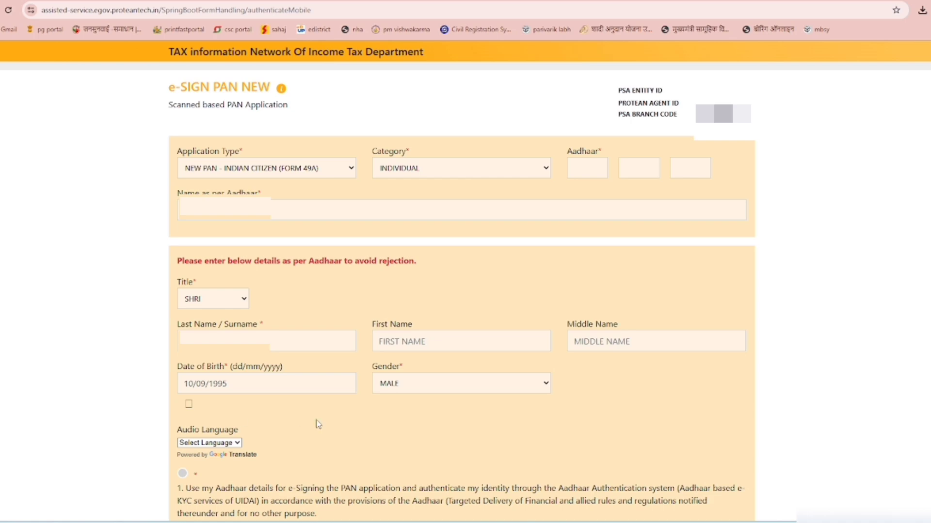
scroll(175, 499, "down", 2)
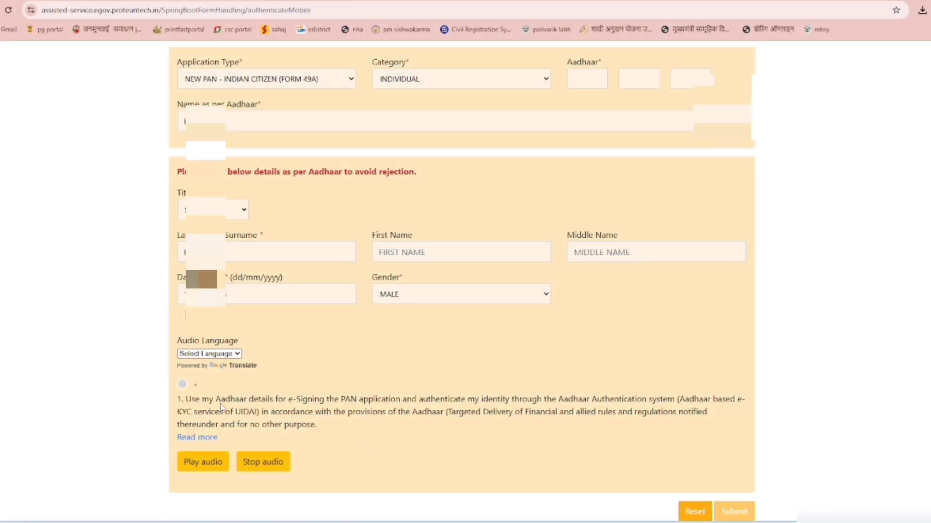
left_click(182, 385)
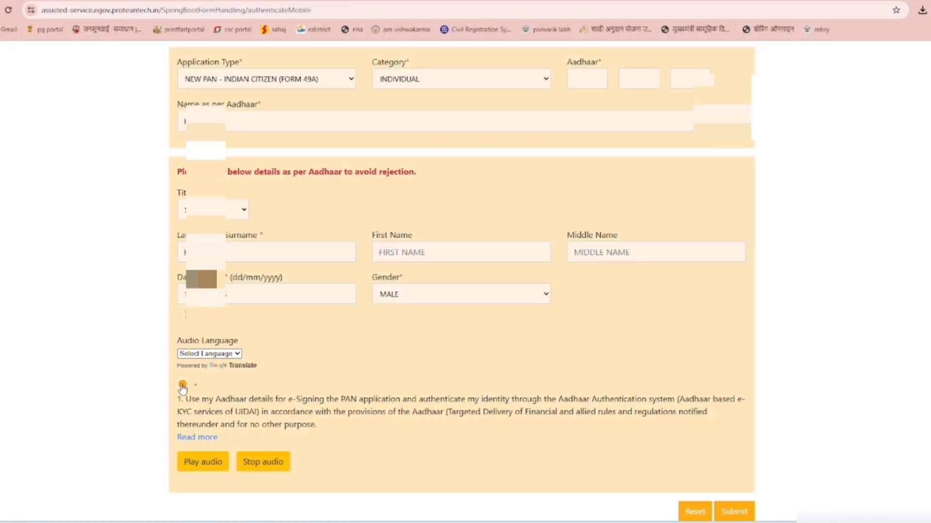
left_click(735, 510)
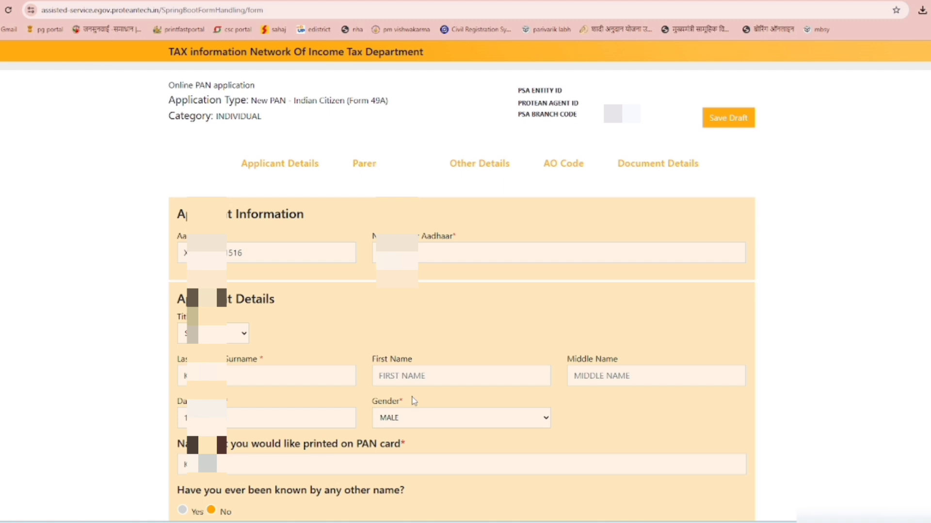
Step: Answer No to mother's name only, enter and re-enter the father's name, then continue
scroll(413, 400, "down", 1)
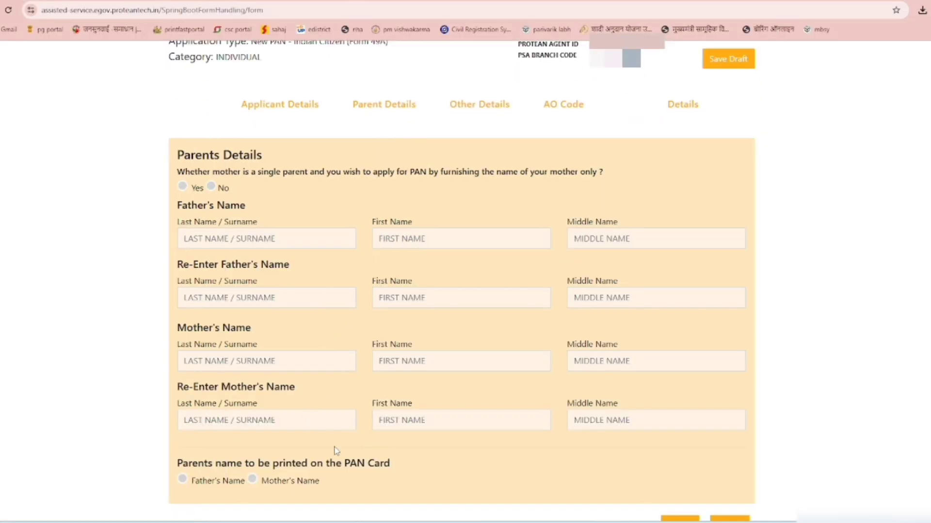
scroll(337, 451, "down", 1)
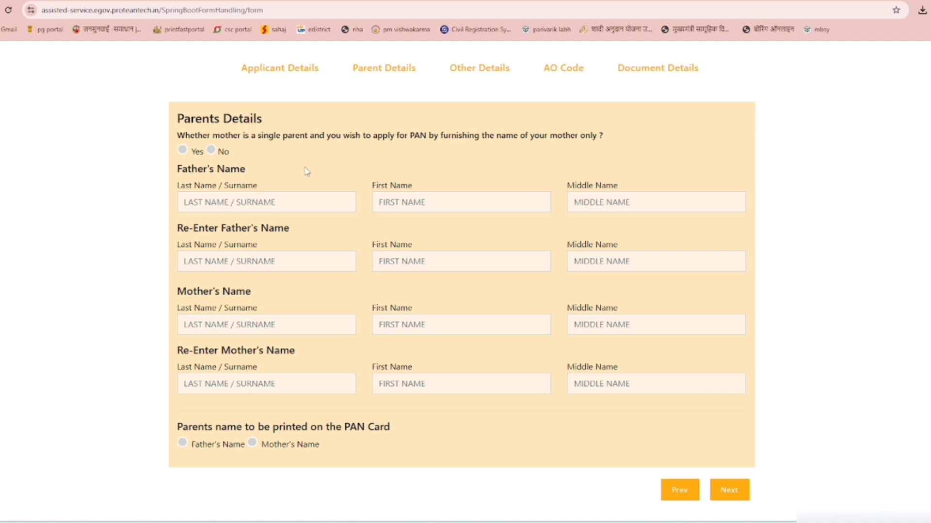
left_click(211, 150)
left_click(219, 202)
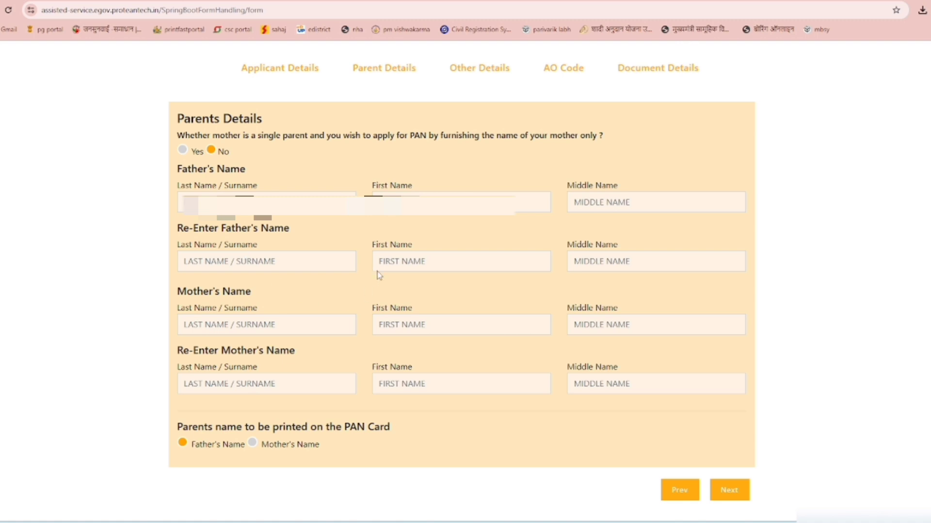
left_click(389, 262)
type("RAM")
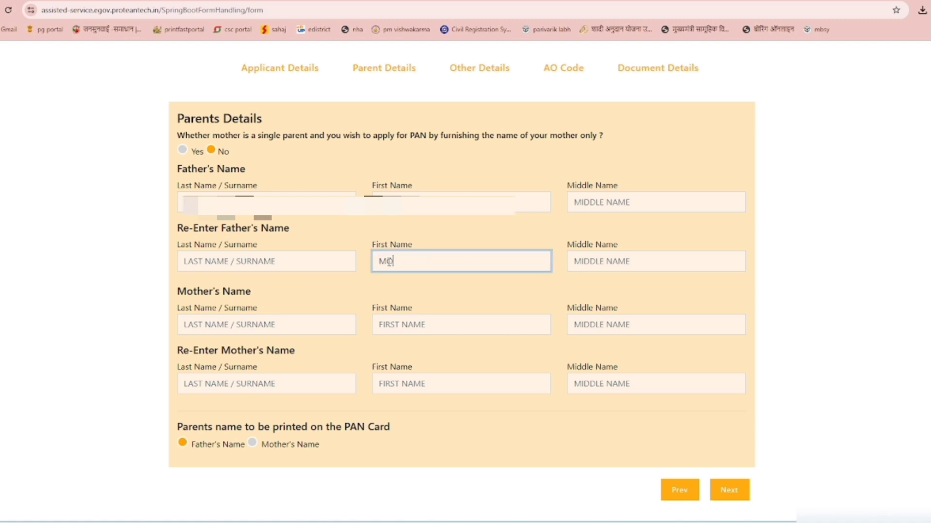
left_click(266, 262)
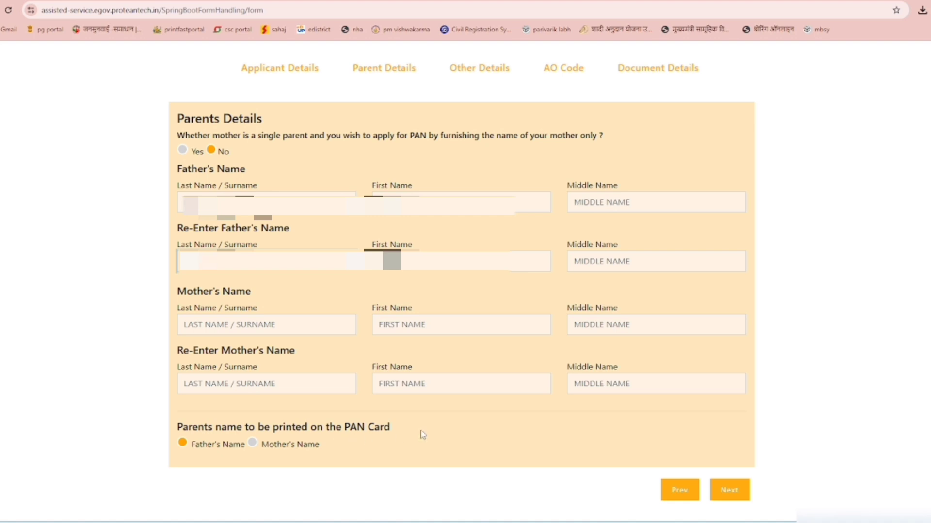
left_click(729, 491)
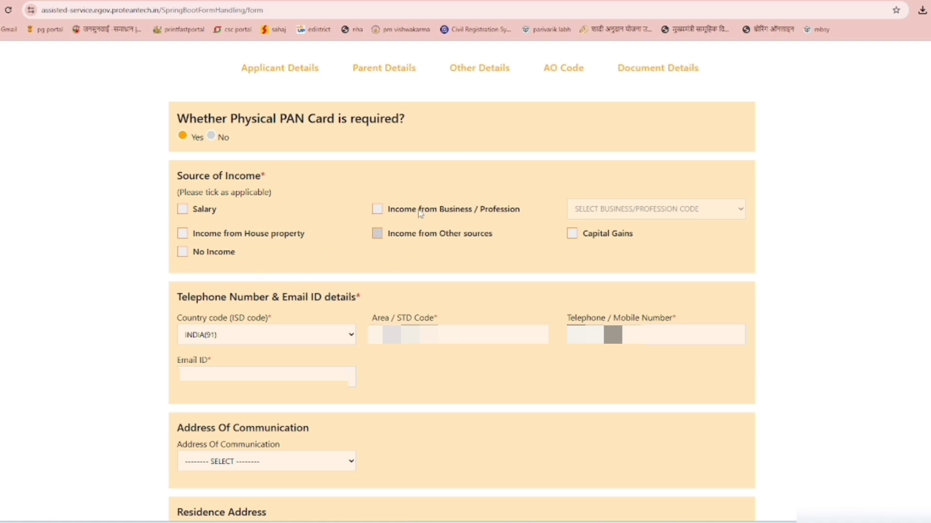
Step: Tick Income from Other sources and fill the Area/STD code contact field
left_click(379, 236)
left_click(422, 331)
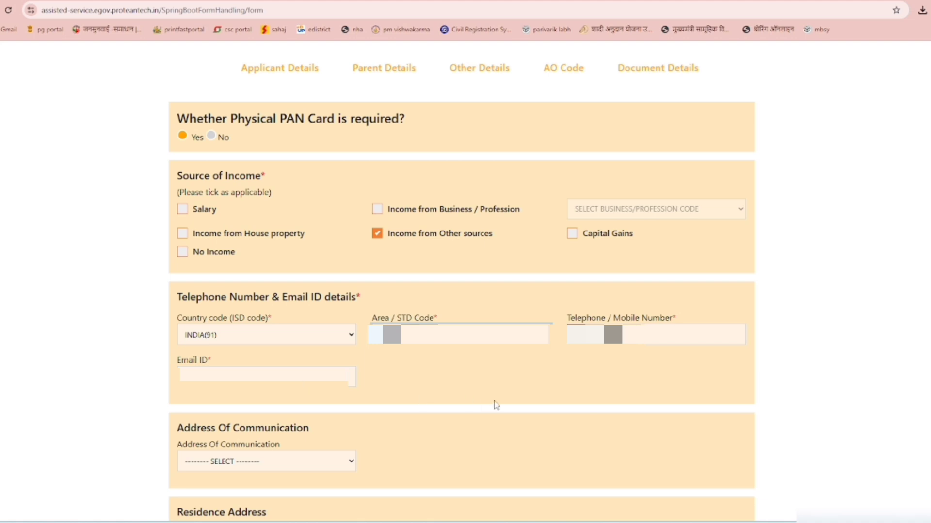
scroll(496, 406, "down", 7)
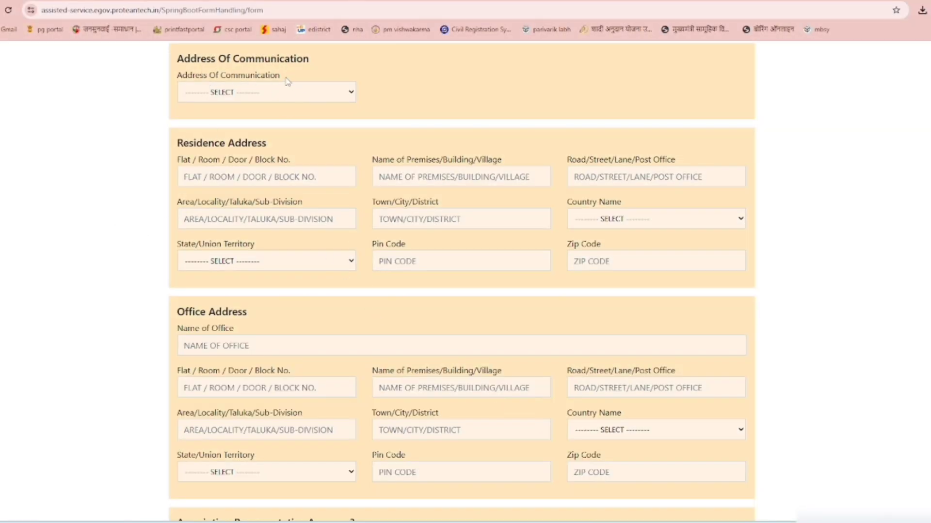
Step: Use RESIDENCE as communication address, fill flat and building fields, country INDIA
left_click(247, 94)
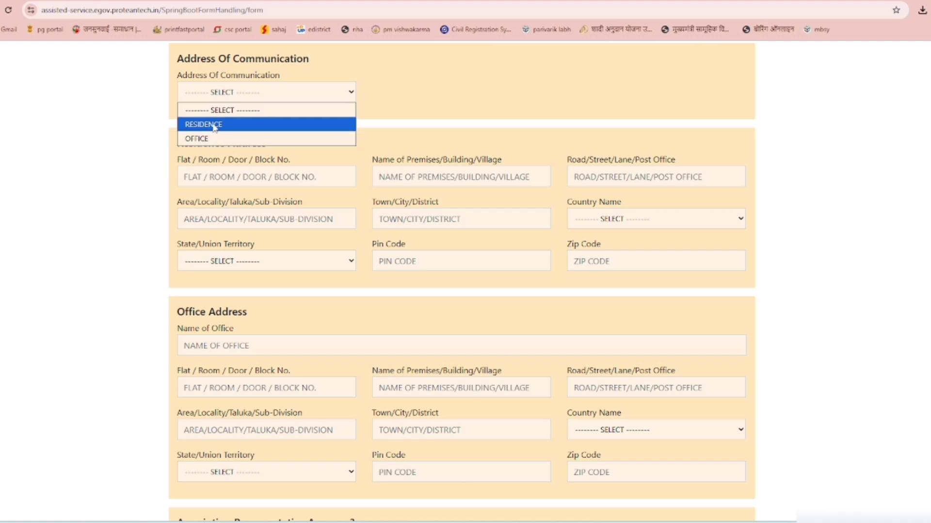
left_click(215, 126)
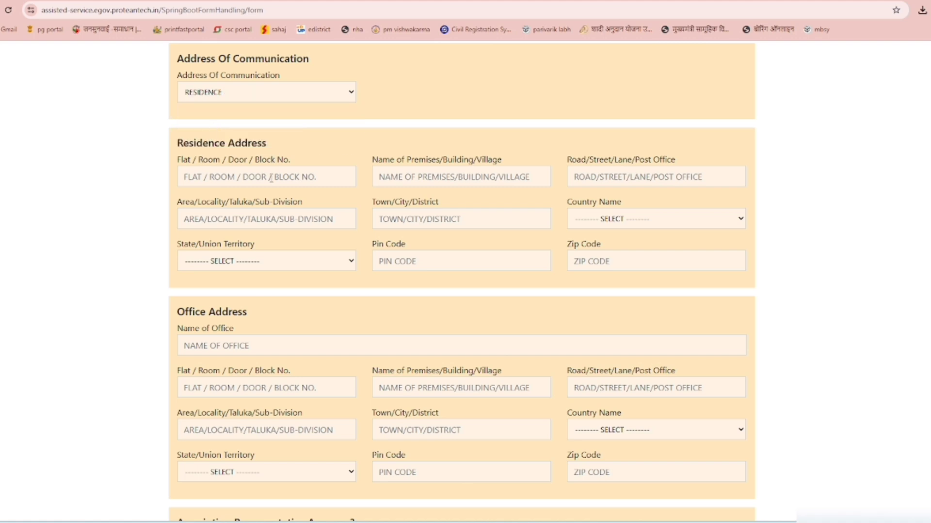
left_click(221, 181)
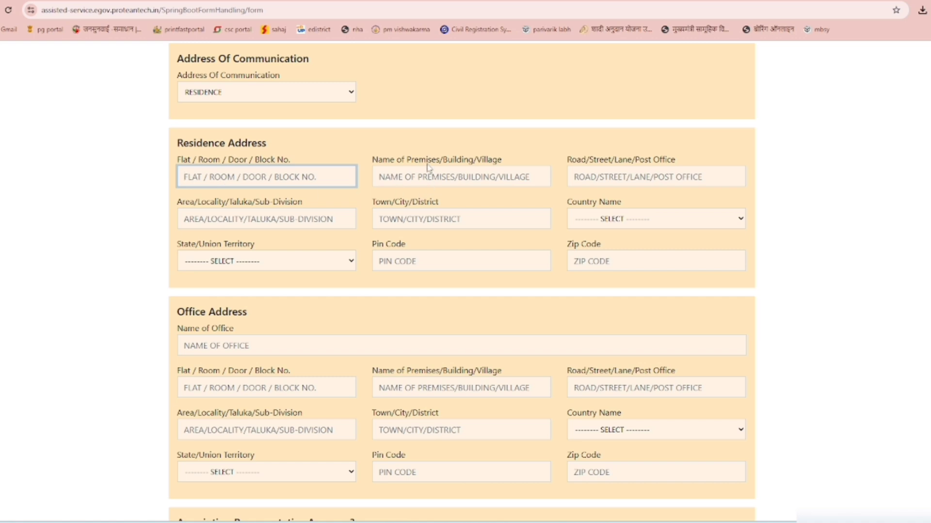
left_click(397, 181)
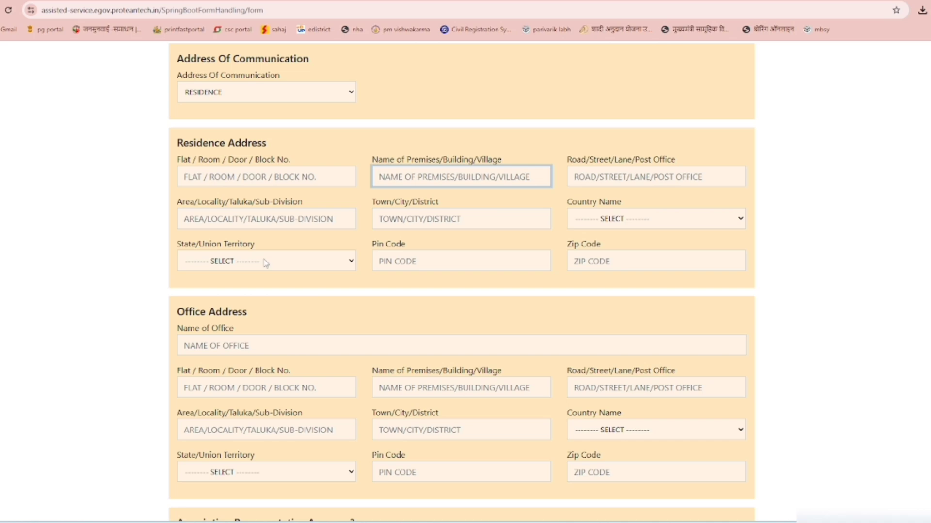
left_click(599, 222)
scroll(632, 436, "down", 5)
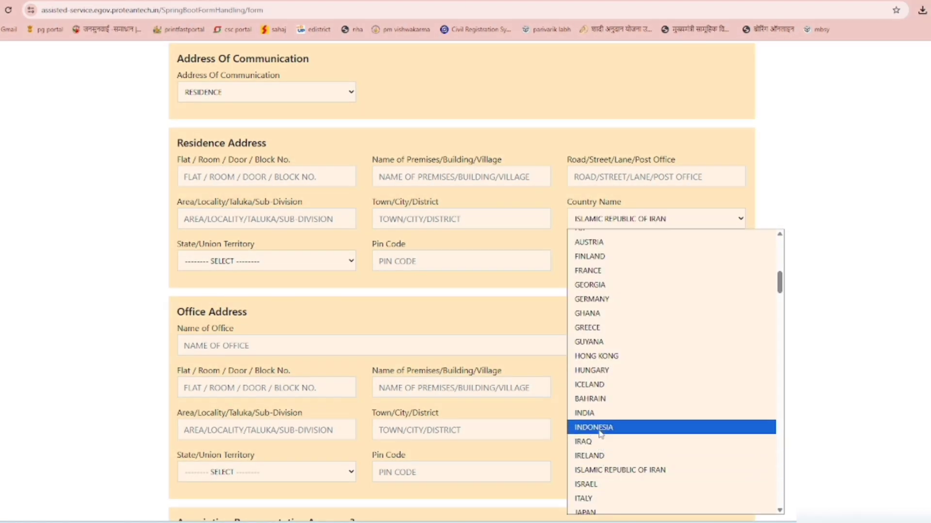
left_click(586, 413)
Step: Set state UTTAR PRADESH, complete the pin code, and answer No to representative assessee
left_click(266, 262)
scroll(226, 233, "down", 5)
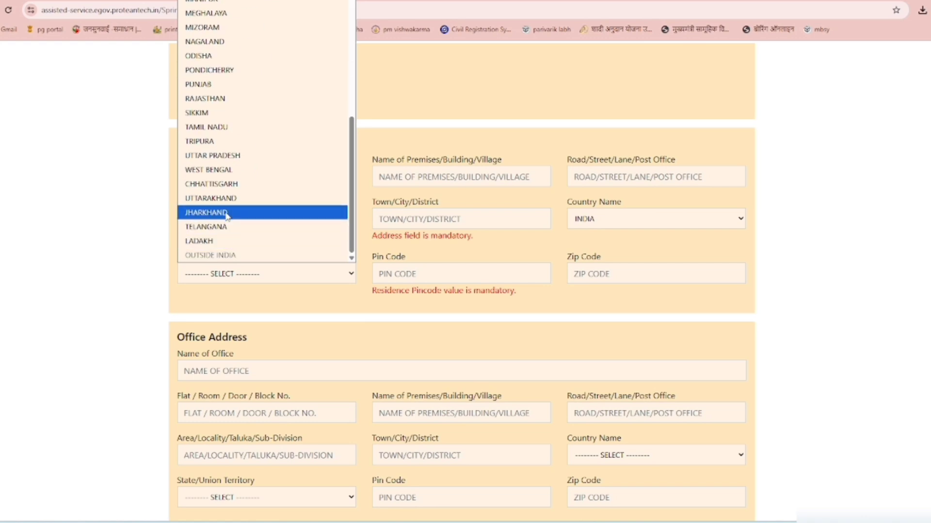
left_click(213, 156)
left_click(410, 275)
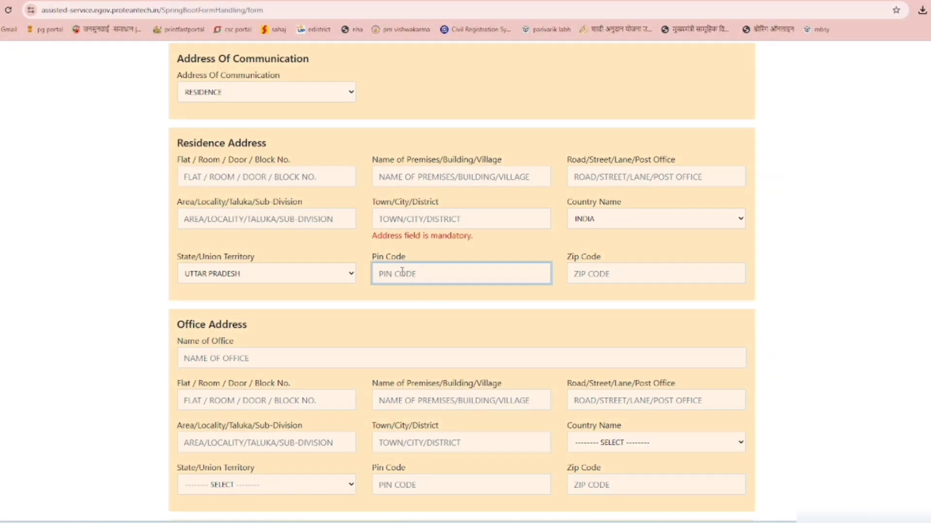
left_click(401, 181)
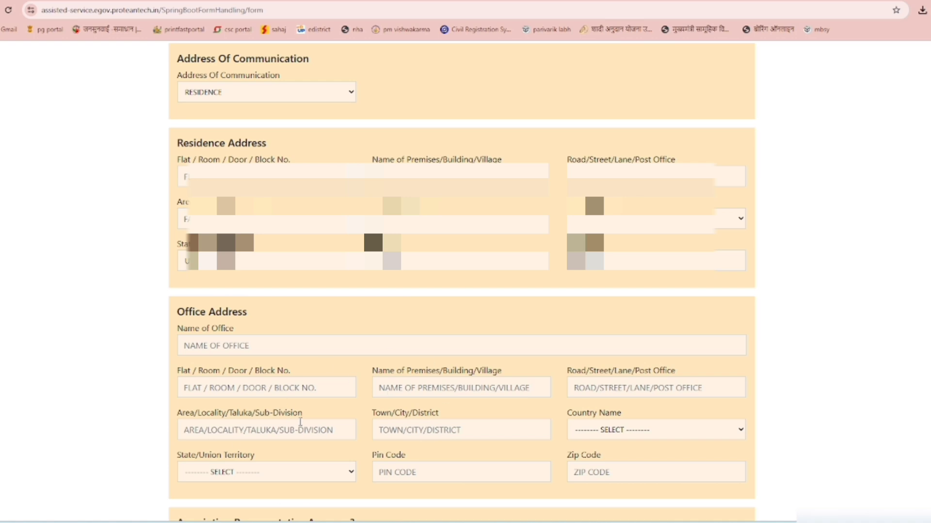
scroll(300, 422, "down", 2)
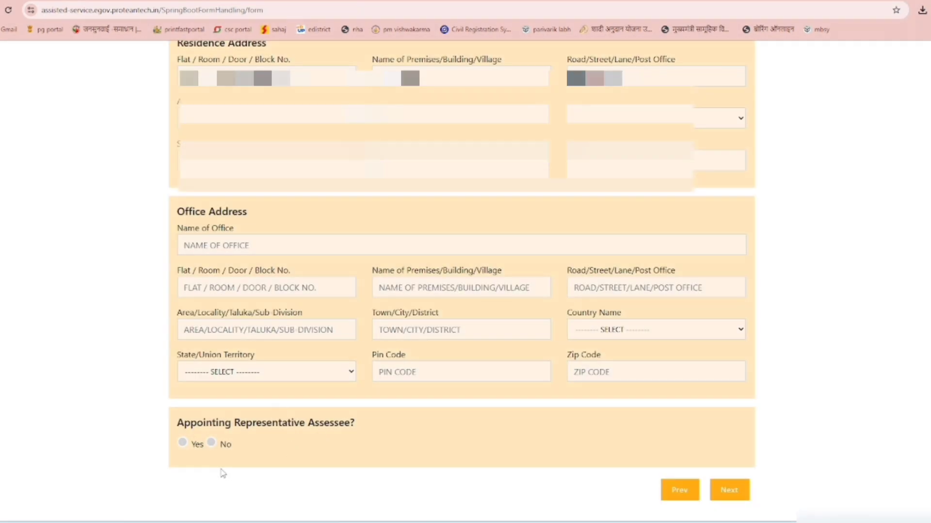
left_click(211, 442)
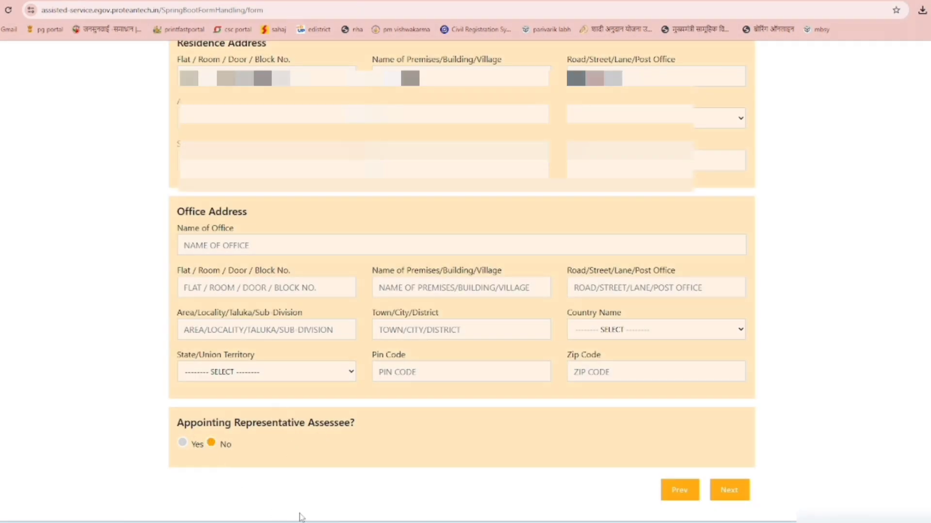
left_click(729, 492)
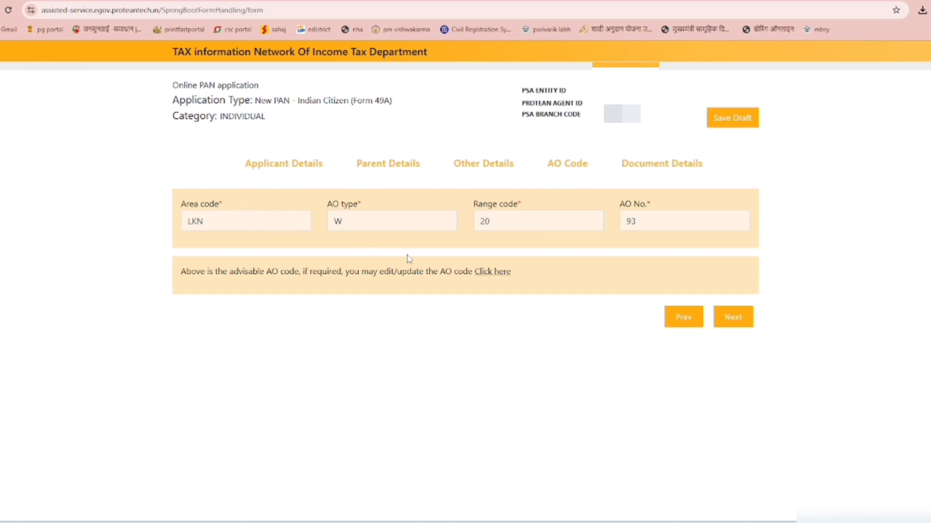
Step: Check the suggested LKN area code and open the AO code lookup for Indian citizens
left_click(214, 223)
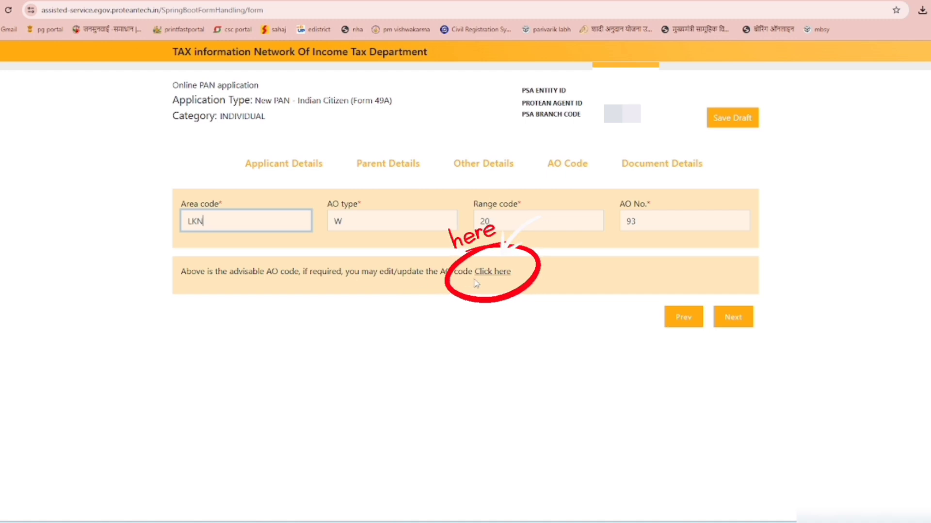
left_click(488, 272)
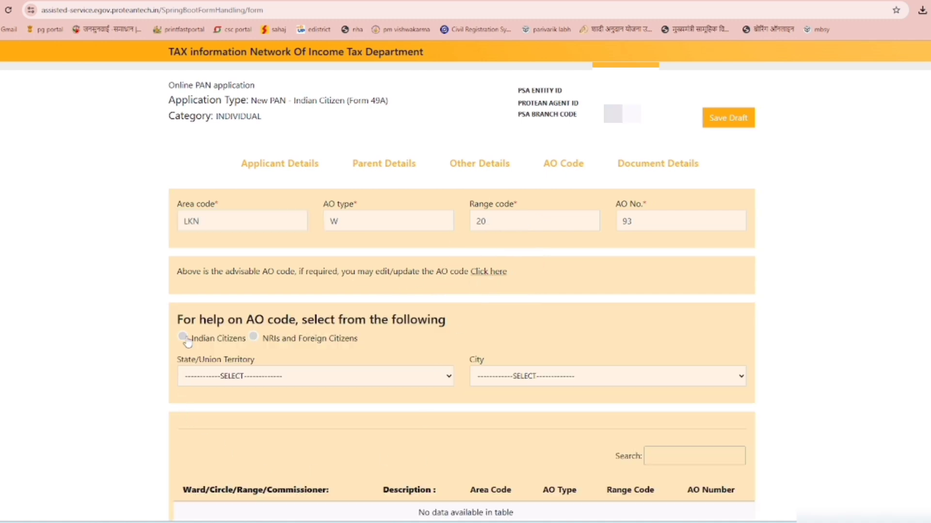
scroll(393, 409, "down", 2)
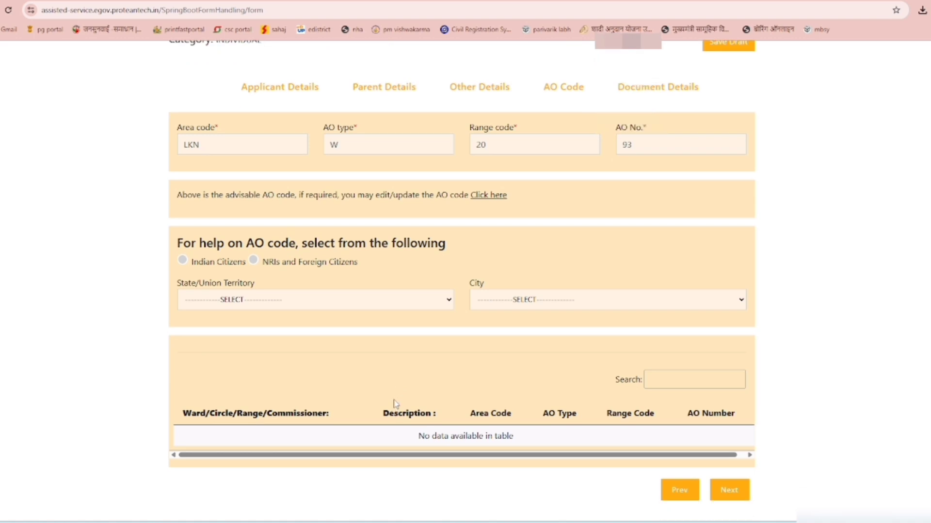
left_click(182, 260)
scroll(208, 384, "up", 1)
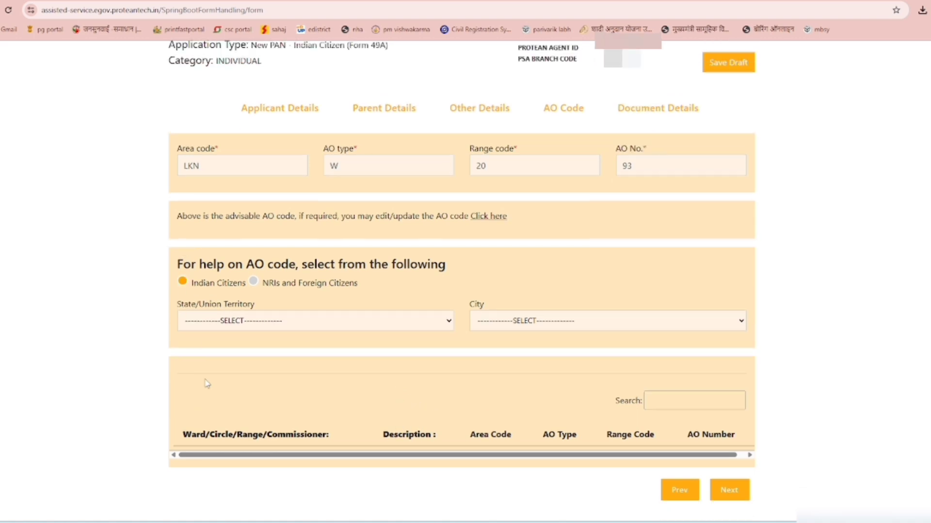
Step: Apply the UTTAR PRADESH, BARABANKI AO code (LKN W 93 94) and continue
left_click(222, 321)
scroll(235, 276, "down", 5)
left_click(235, 276)
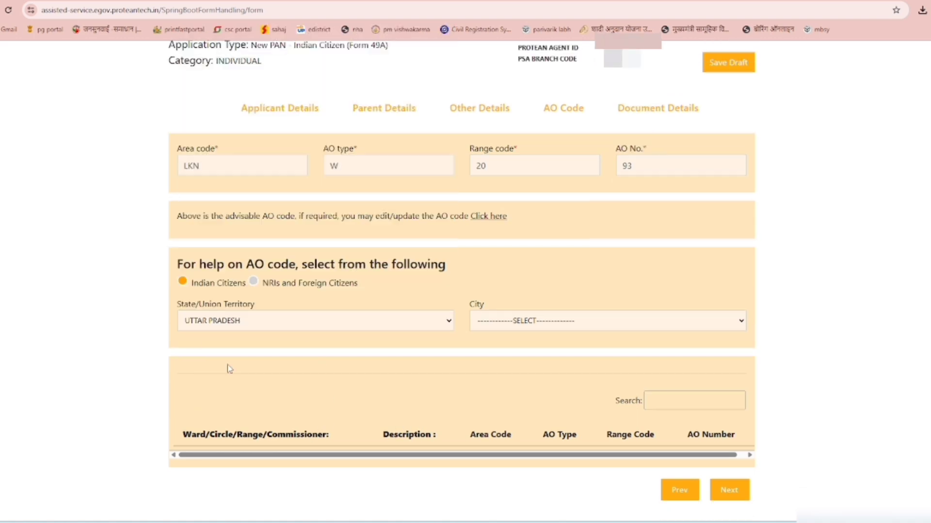
left_click(509, 324)
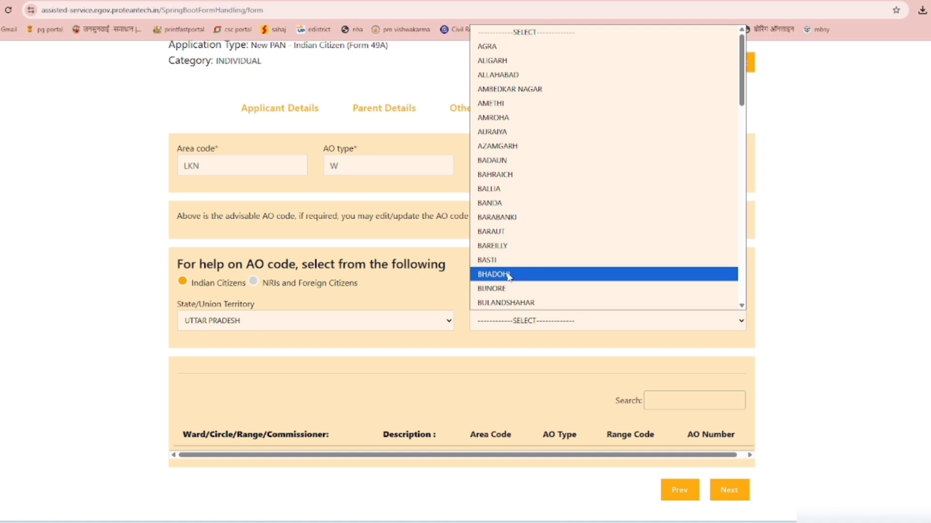
left_click(523, 220)
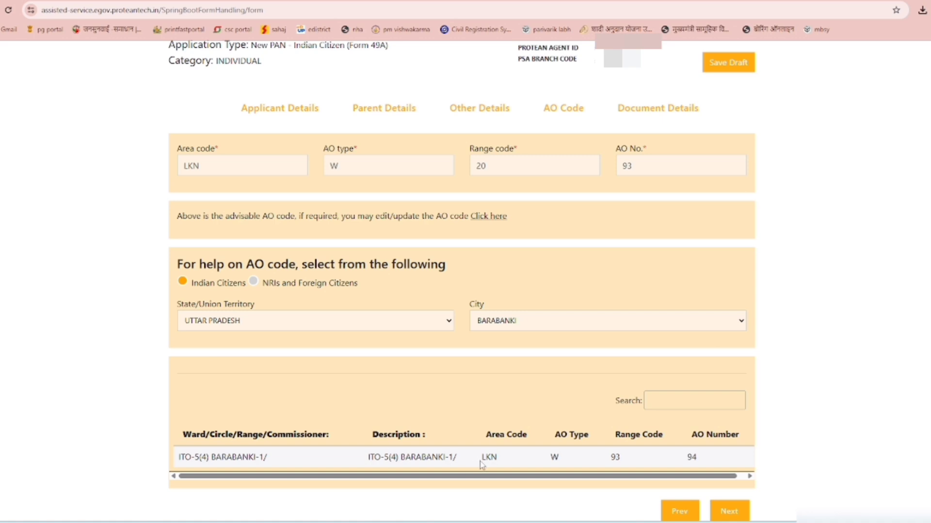
scroll(479, 466, "down", 1)
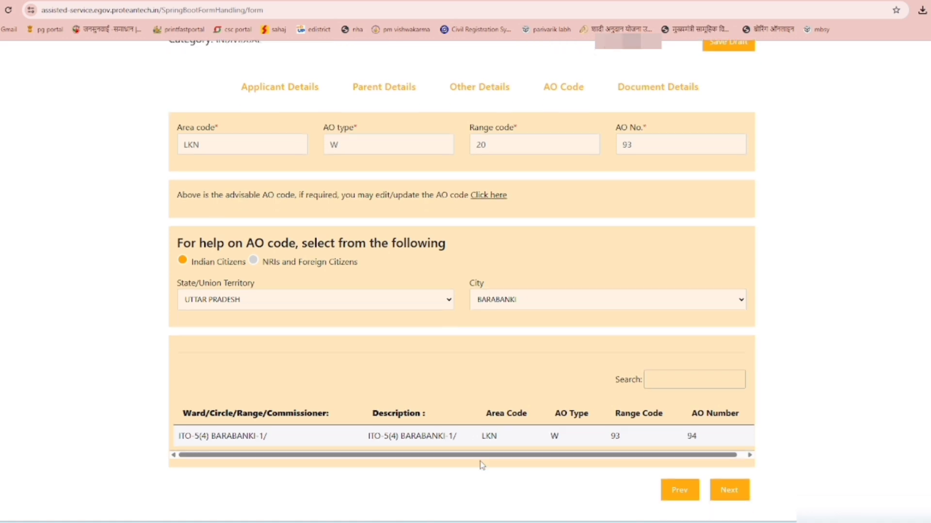
double_click(615, 437)
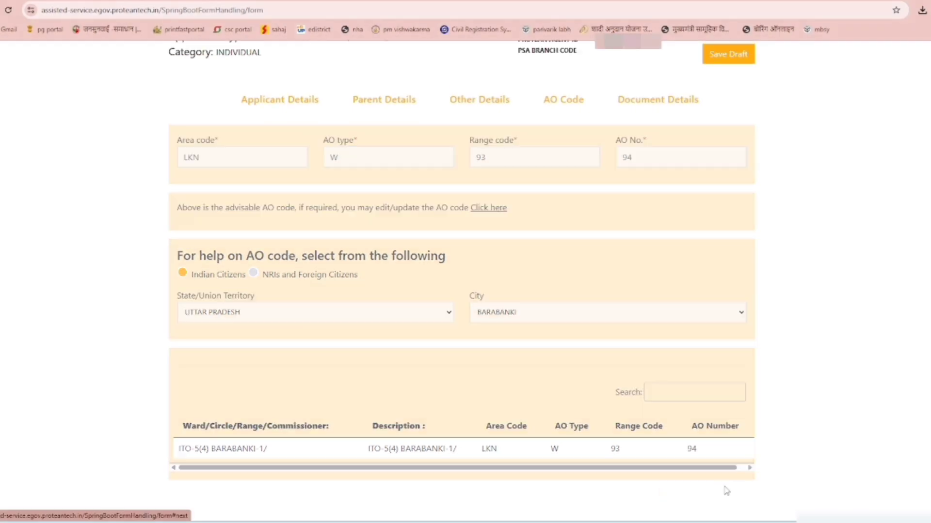
left_click(726, 490)
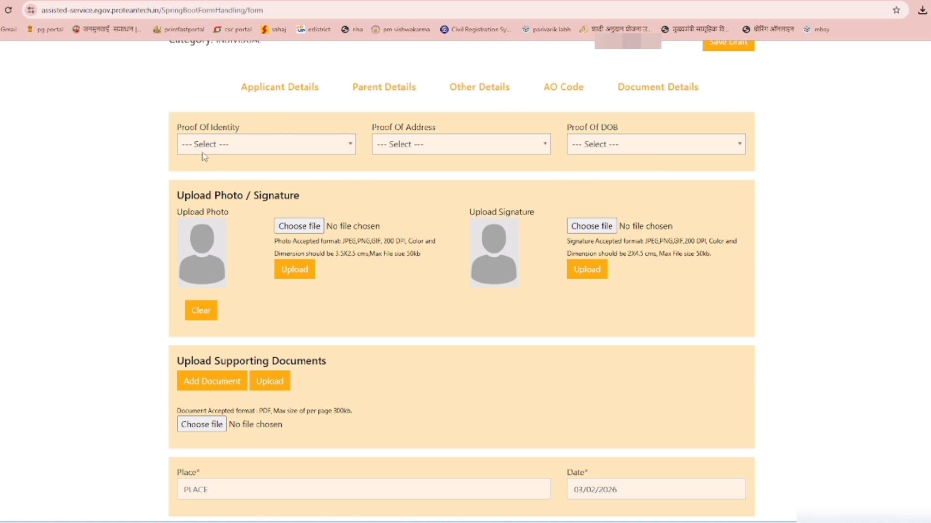
Step: Select the AADHAAR card as proof of identity, address and date of birth
left_click(242, 153)
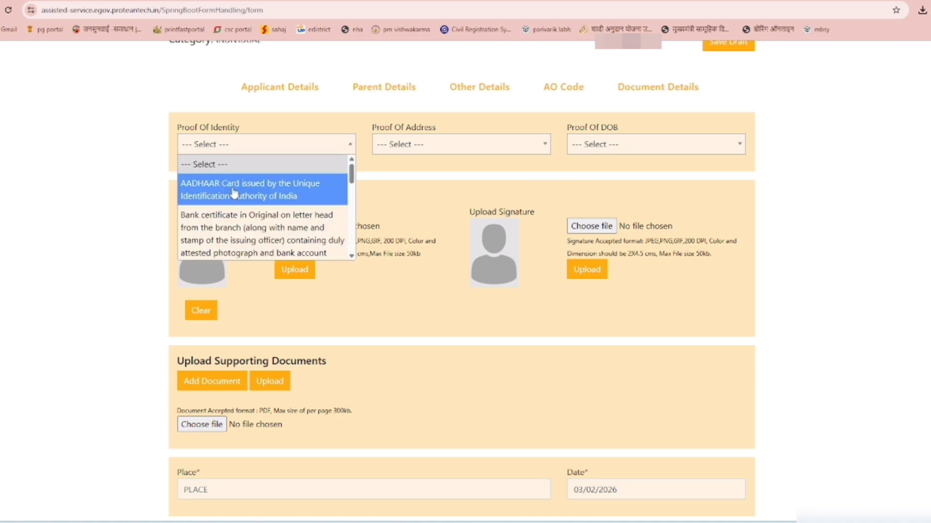
left_click(233, 200)
left_click(410, 189)
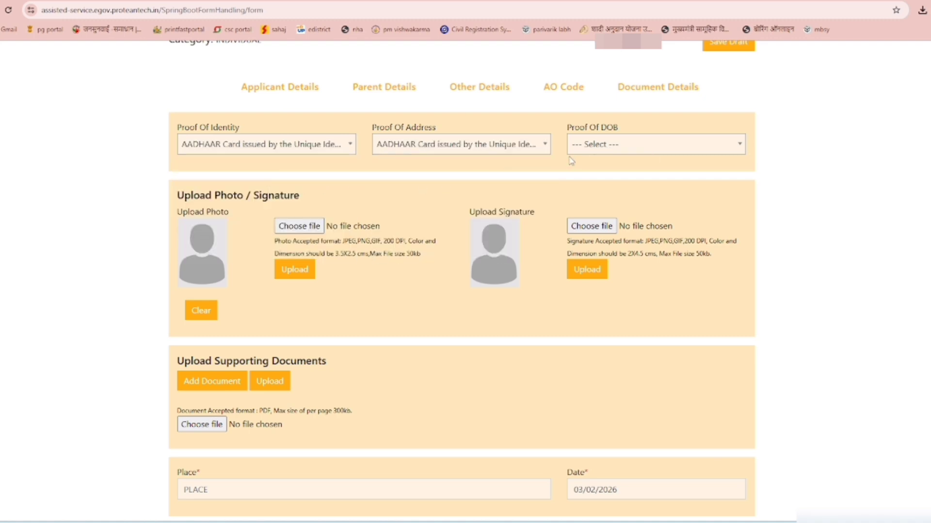
left_click(596, 150)
left_click(605, 189)
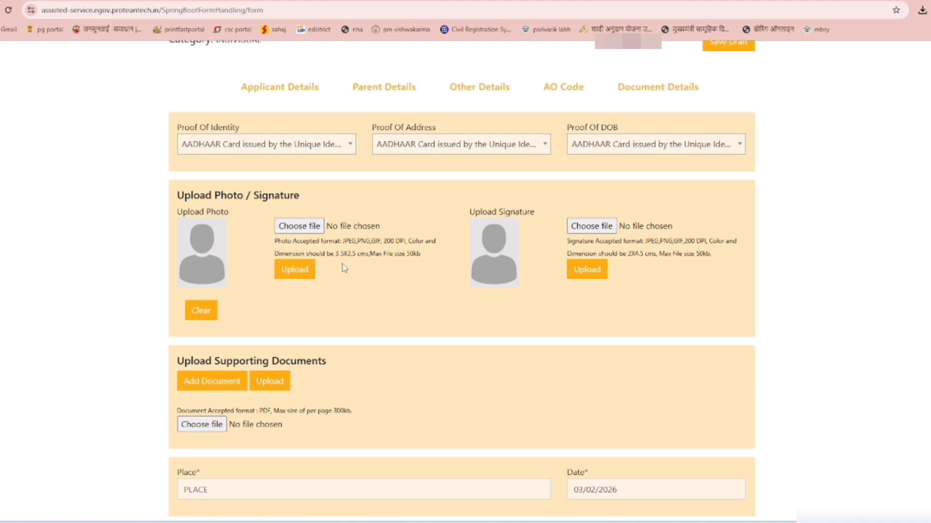
left_click_drag(335, 253, 359, 258)
left_click(417, 270)
Step: In a new tab, go to the Pi7 Image Tool site and launch Reduce Image Size in KB
key("ctrl+t")
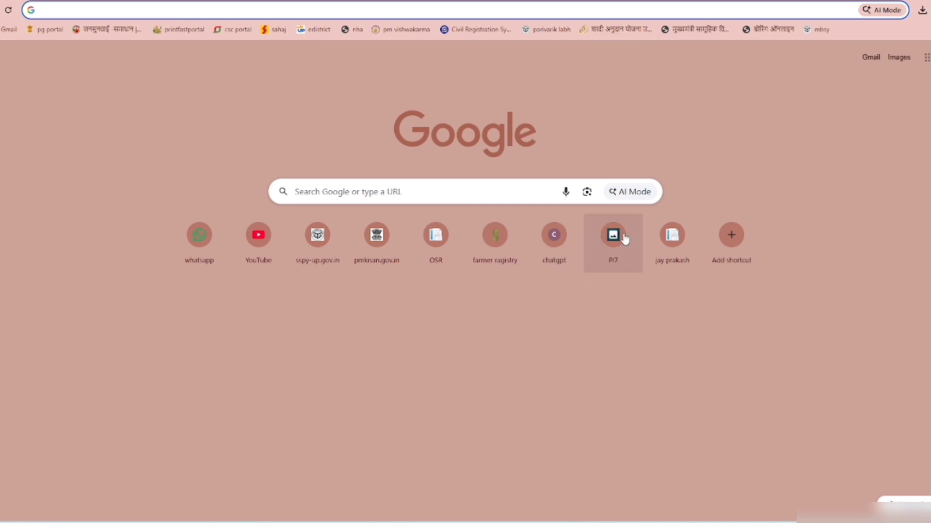
left_click(614, 235)
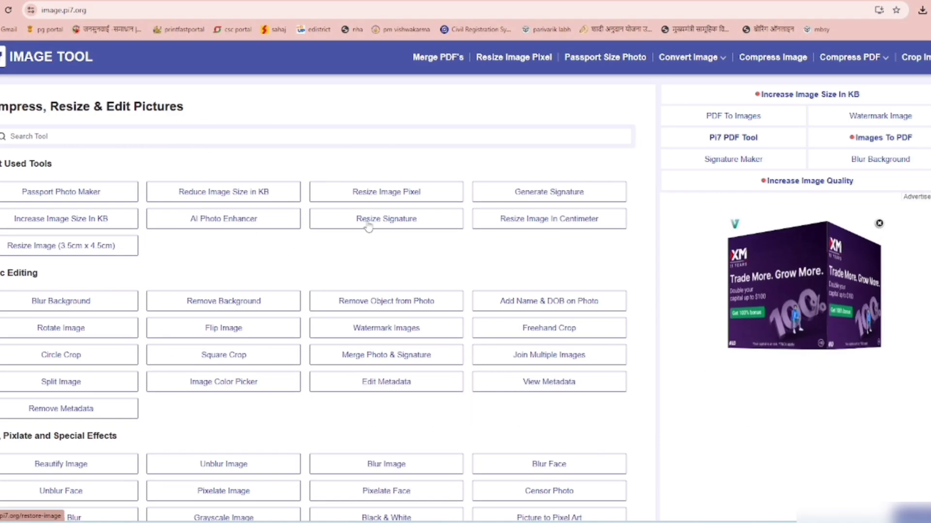
scroll(451, 413, "down", 3)
scroll(509, 419, "down", 3)
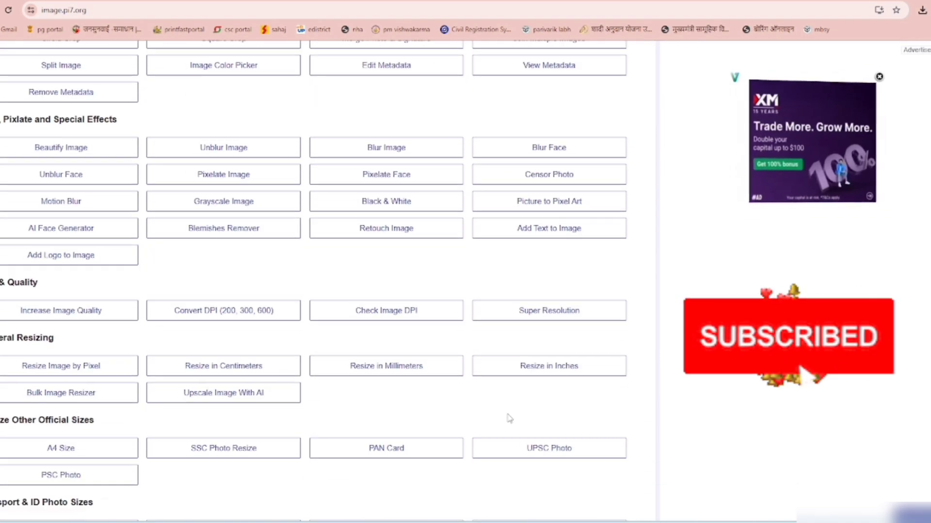
scroll(340, 400, "down", 4)
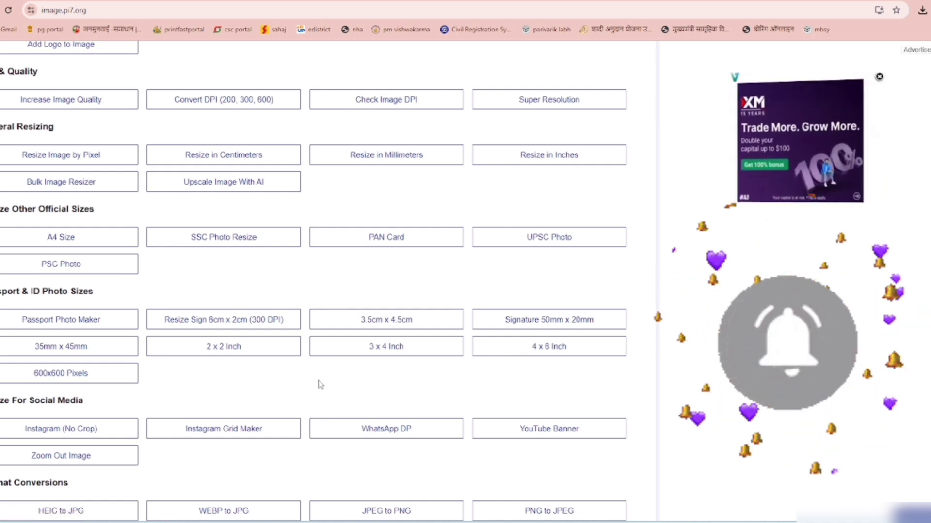
scroll(320, 386, "up", 10)
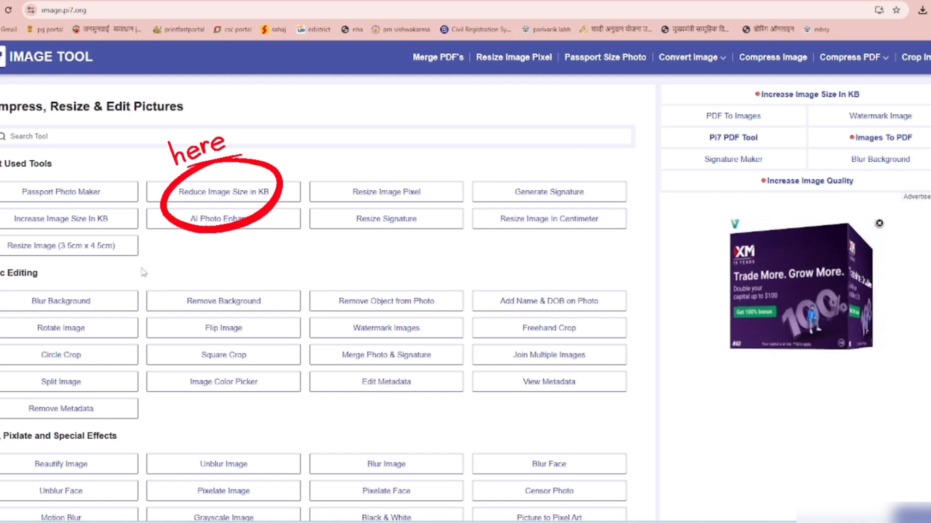
left_click(189, 194)
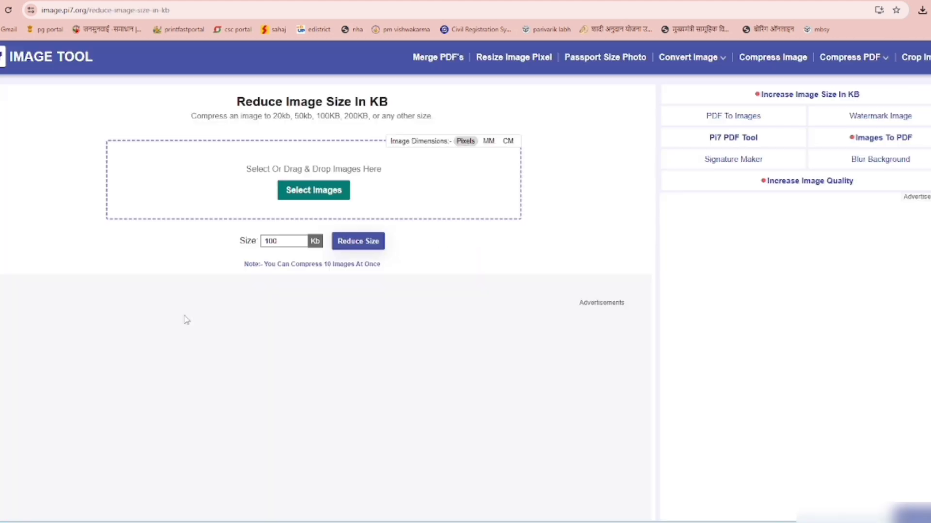
Step: Load the applicant's photo and compress it to a 40 KB target size
left_click(308, 194)
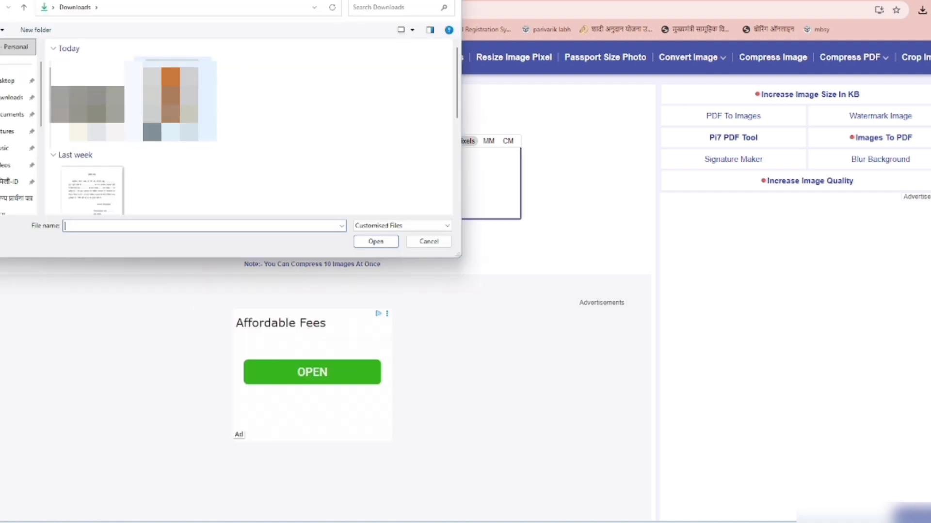
double_click(170, 112)
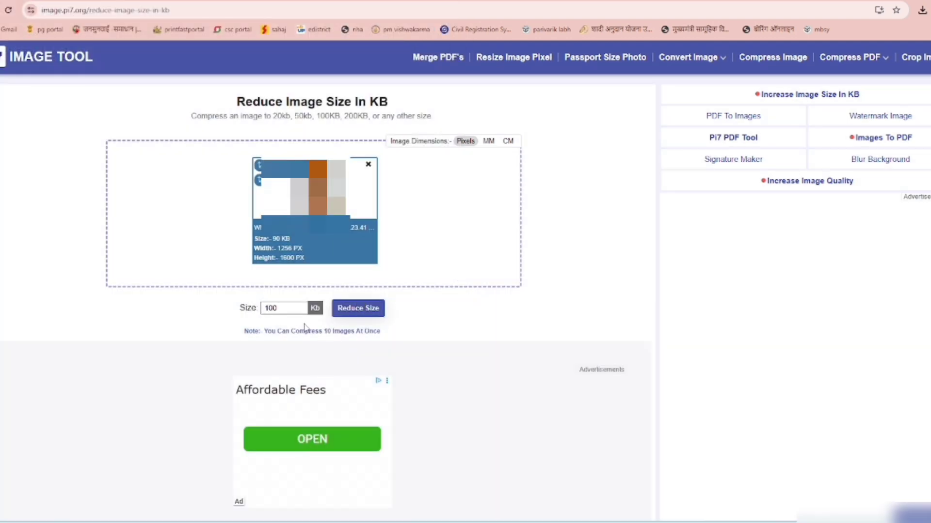
left_click_drag(296, 308, 204, 316)
type("50")
left_click(361, 314)
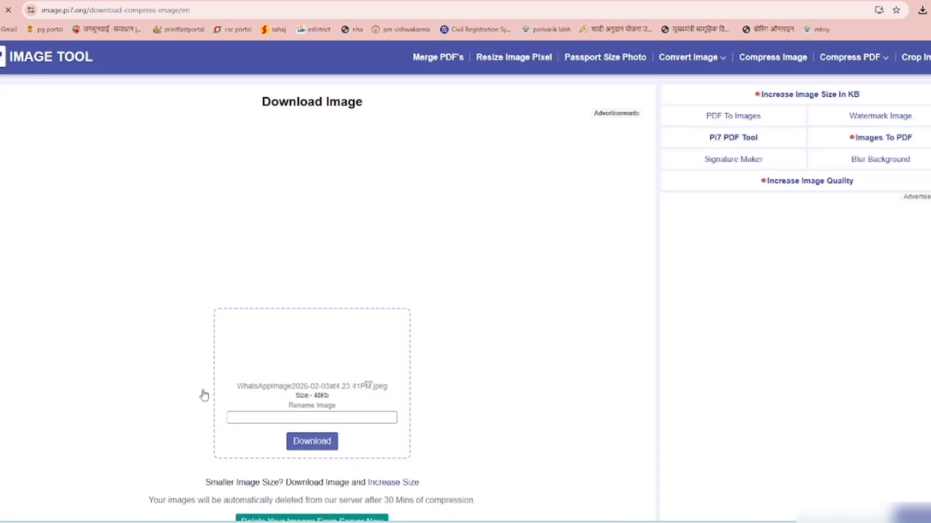
Step: Rename the compressed image 'photo' and download it as photo.jpeg
left_click(308, 417)
type("photo")
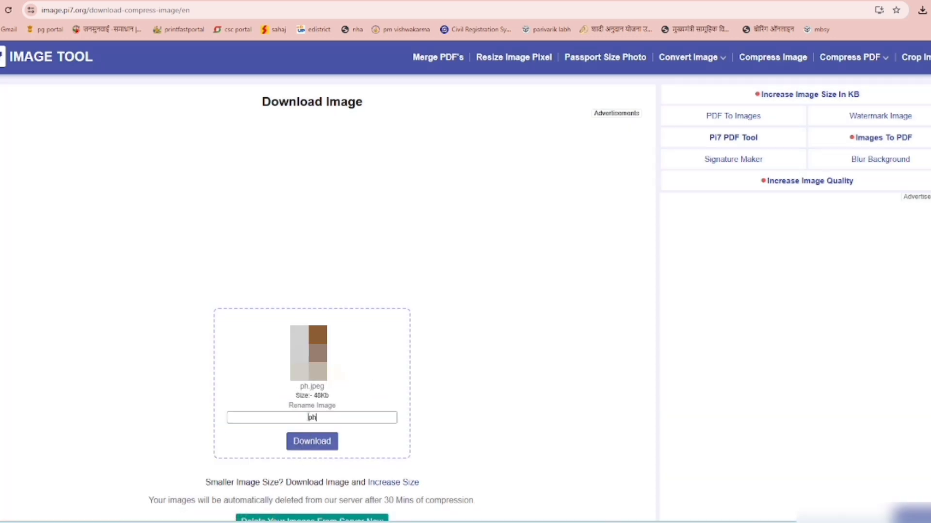
left_click(312, 442)
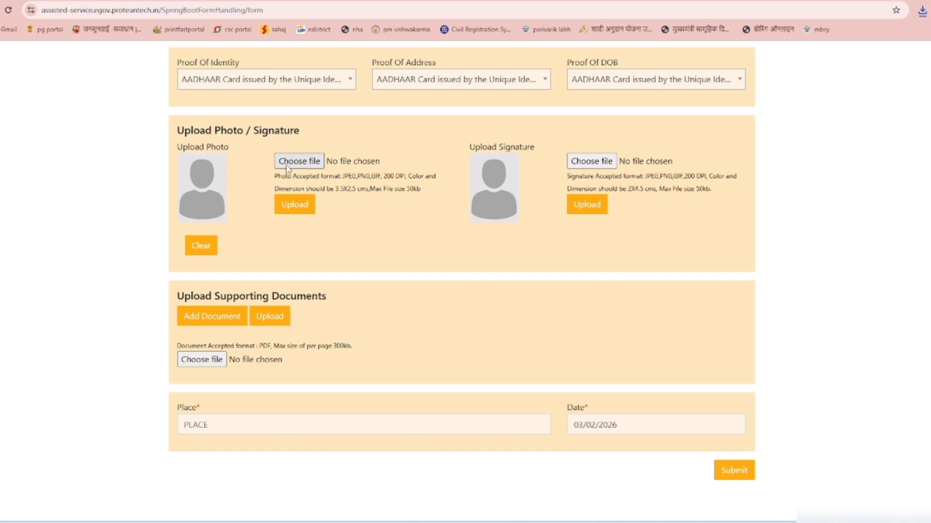
Step: Attach photo.jpeg as the applicant's photo and upload it to the form
left_click(290, 162)
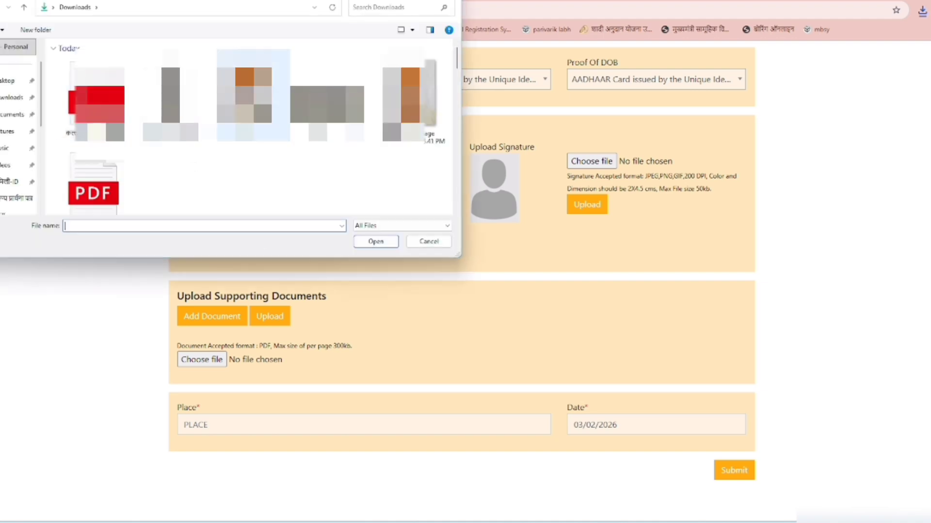
left_click(253, 95)
left_click(375, 241)
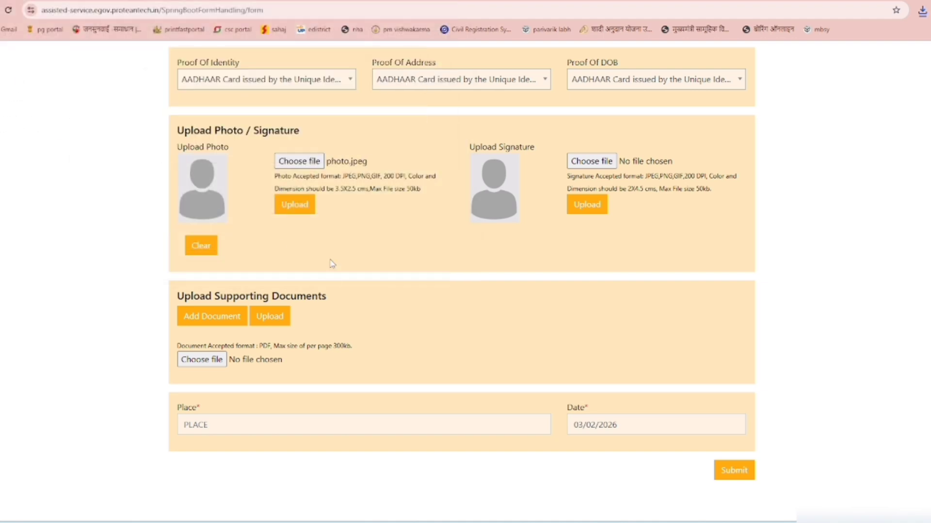
left_click(294, 208)
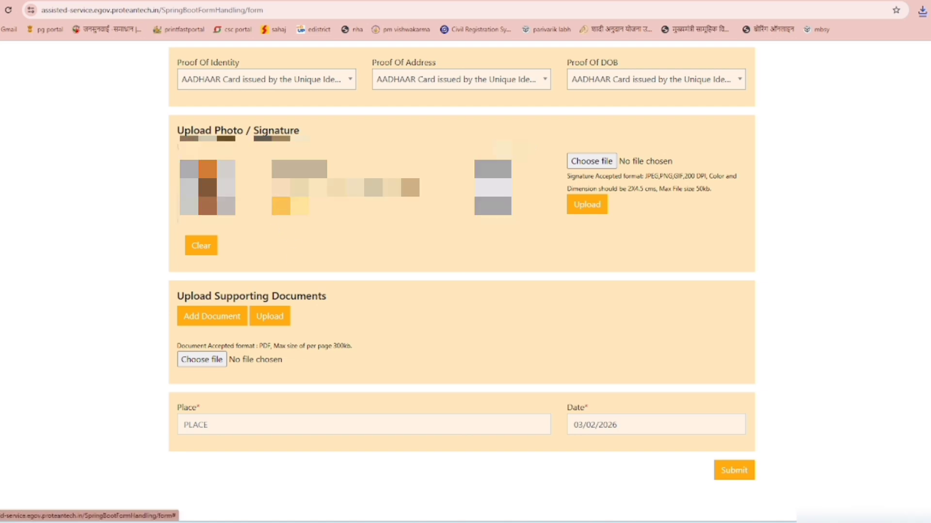
Step: Upload the signature and the supporting PDF document, then move to the Place field
left_click(587, 204)
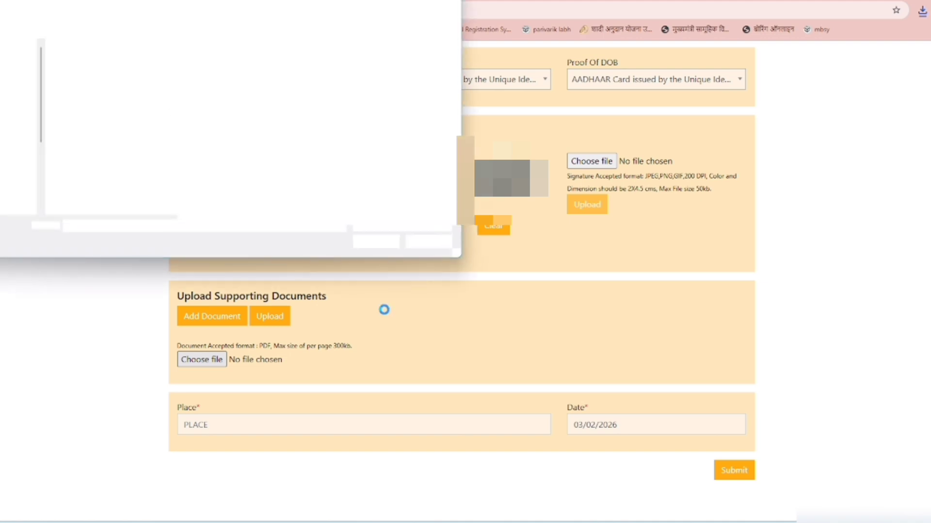
double_click(92, 100)
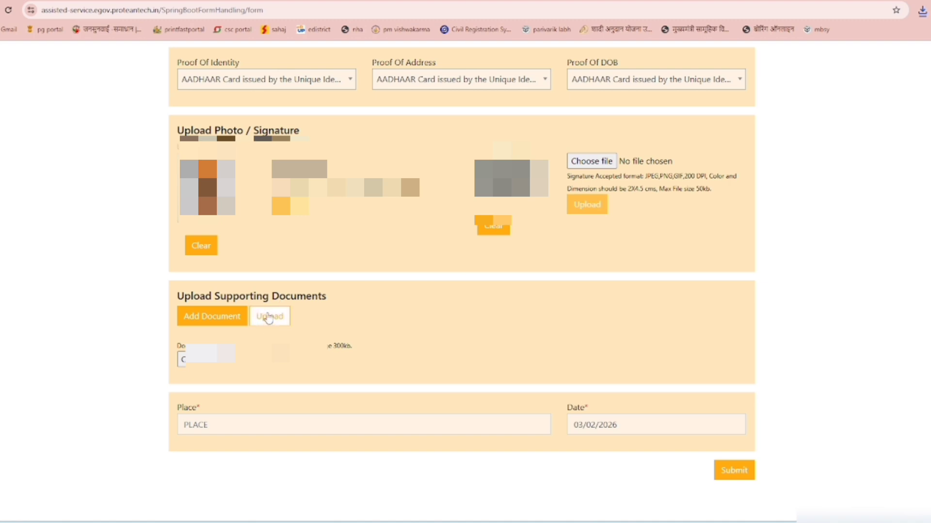
left_click(269, 317)
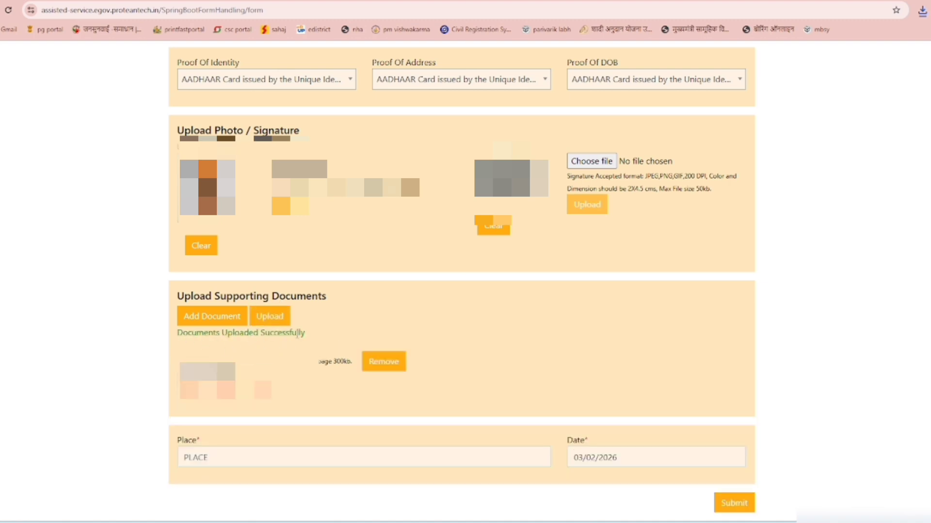
scroll(461, 282, "down", 1)
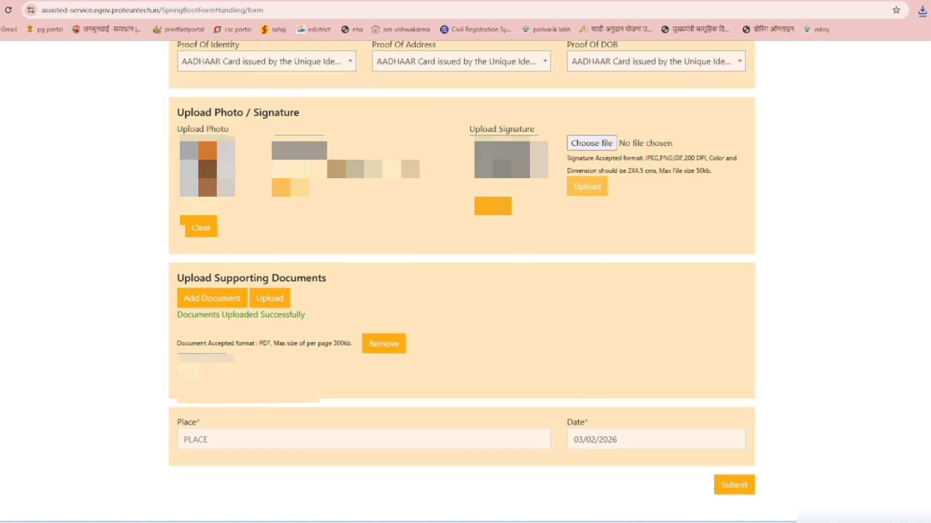
left_click(208, 424)
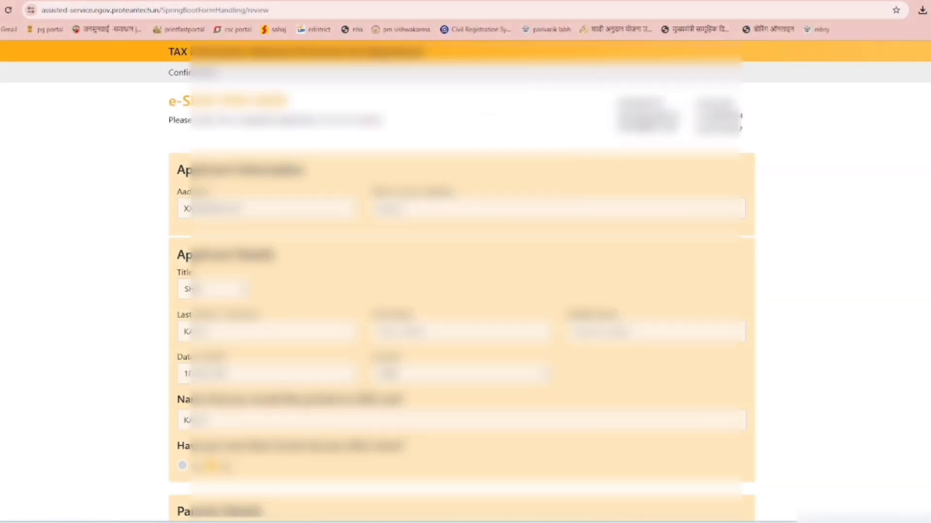
Step: Review every section of the PAN application details and confirm them
scroll(462, 280, "down", 6)
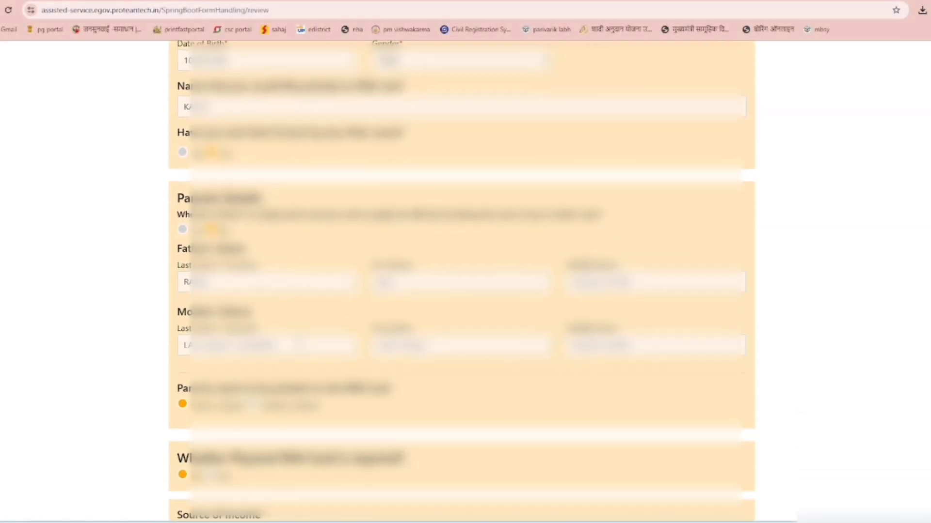
scroll(462, 280, "down", 3)
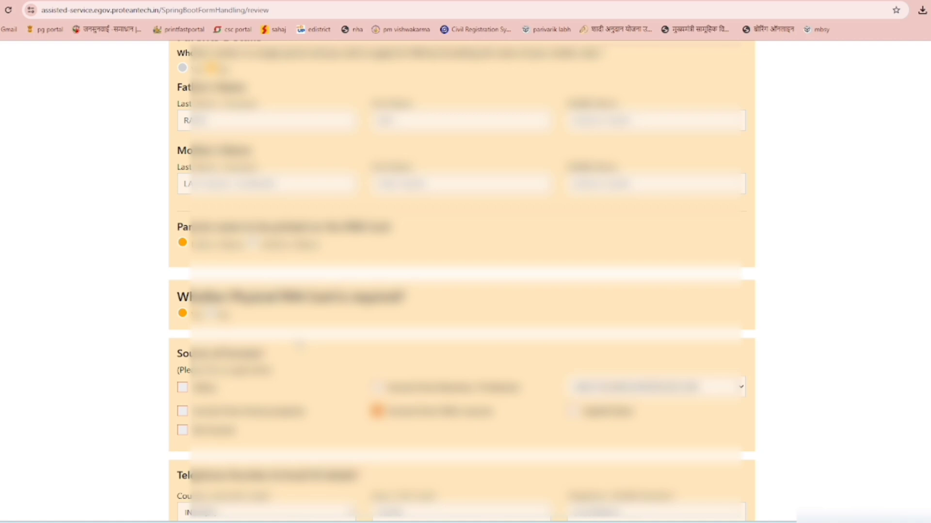
scroll(462, 281, "down", 5)
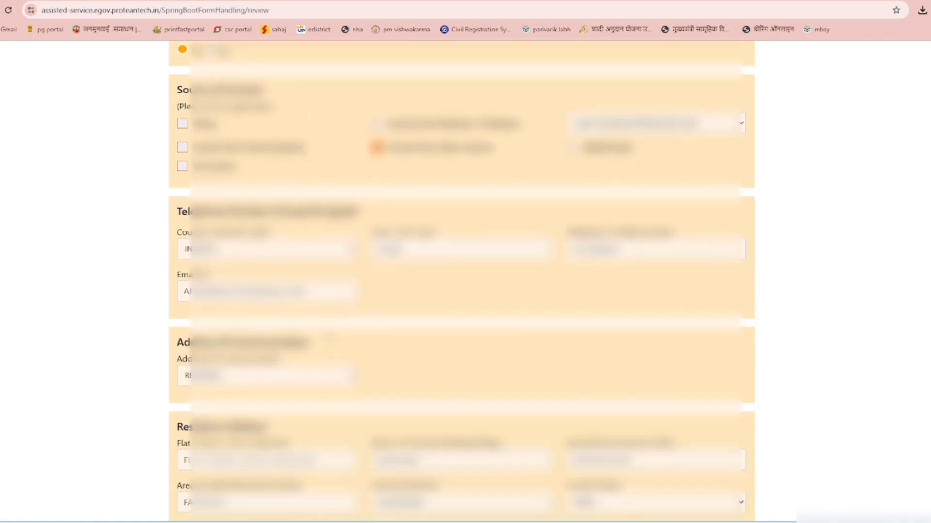
scroll(462, 281, "down", 2)
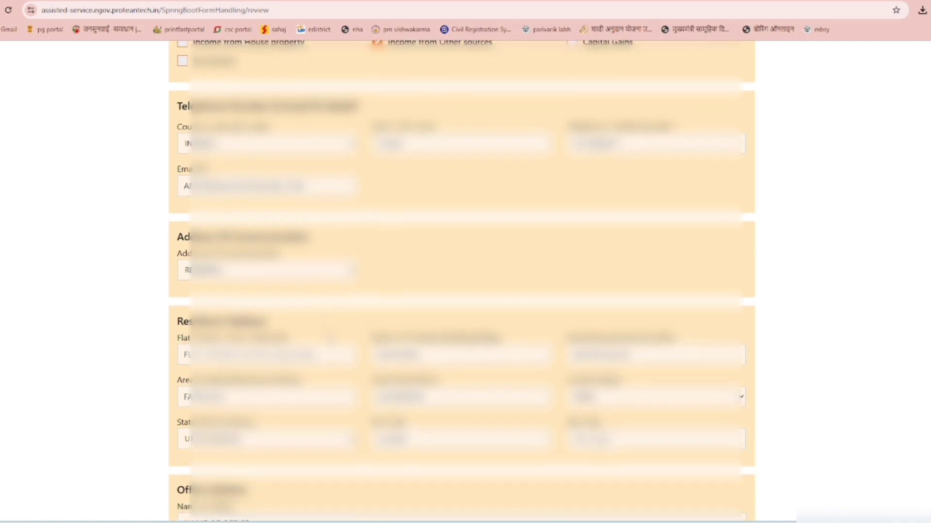
scroll(461, 281, "down", 1)
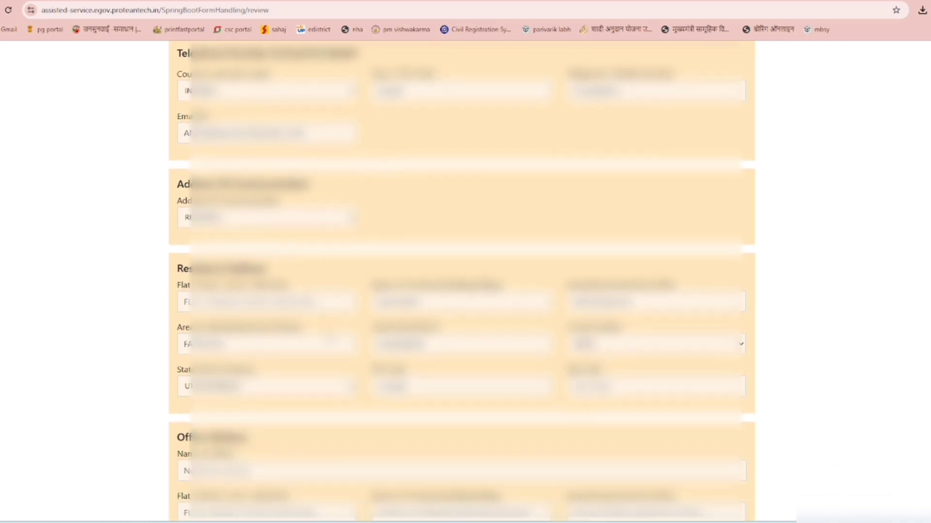
scroll(462, 281, "down", 5)
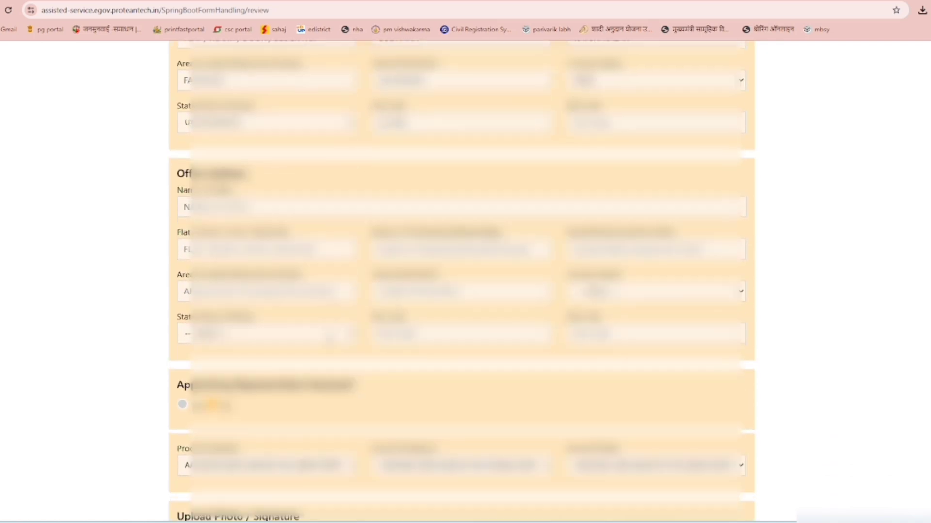
scroll(462, 281, "down", 6)
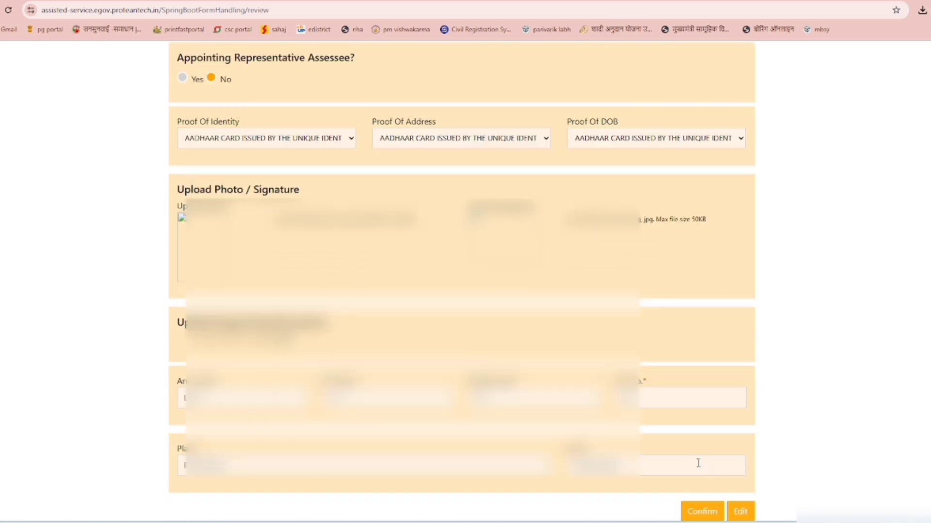
left_click(702, 511)
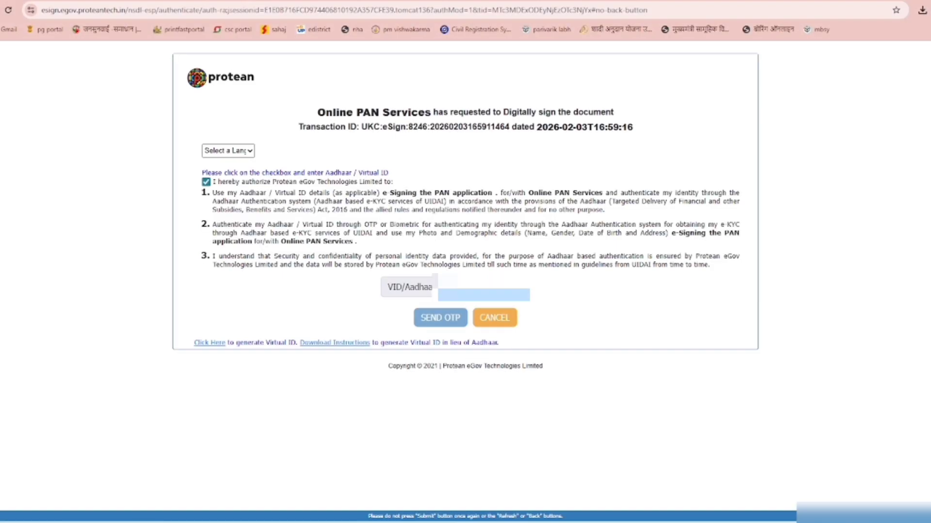
Step: Paste the applicant's Aadhaar number, request the eSign OTP, and focus the OTP field
key("ctrl+v")
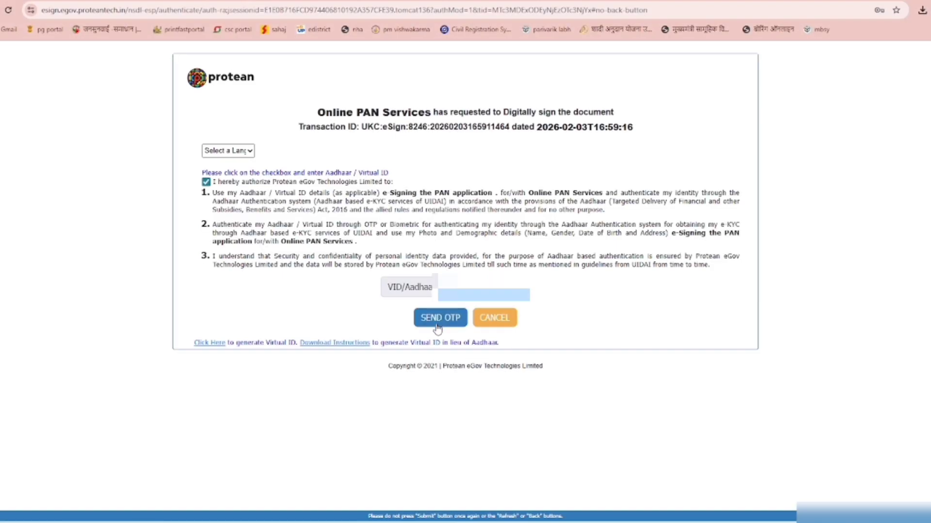
left_click(436, 324)
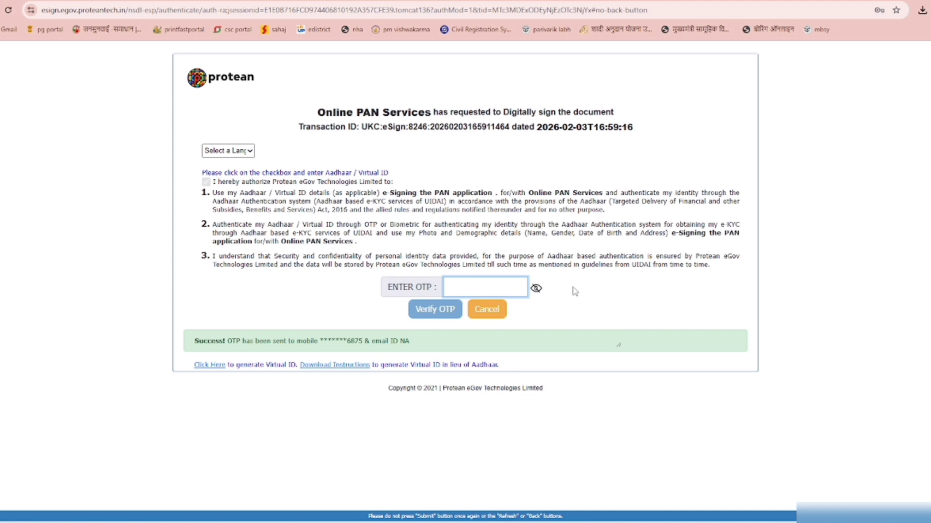
left_click(536, 288)
left_click(492, 288)
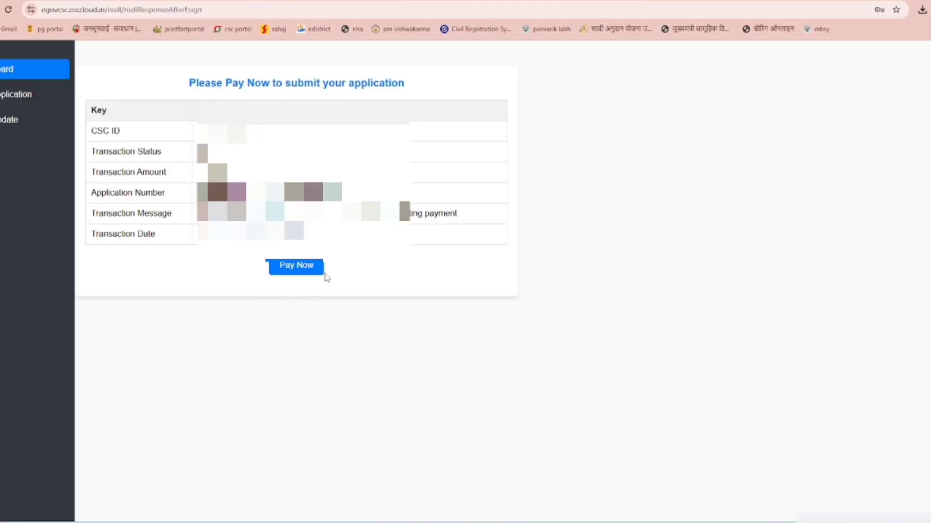
Step: Start the wallet payment and validate the CSC Wallet password
left_click(301, 269)
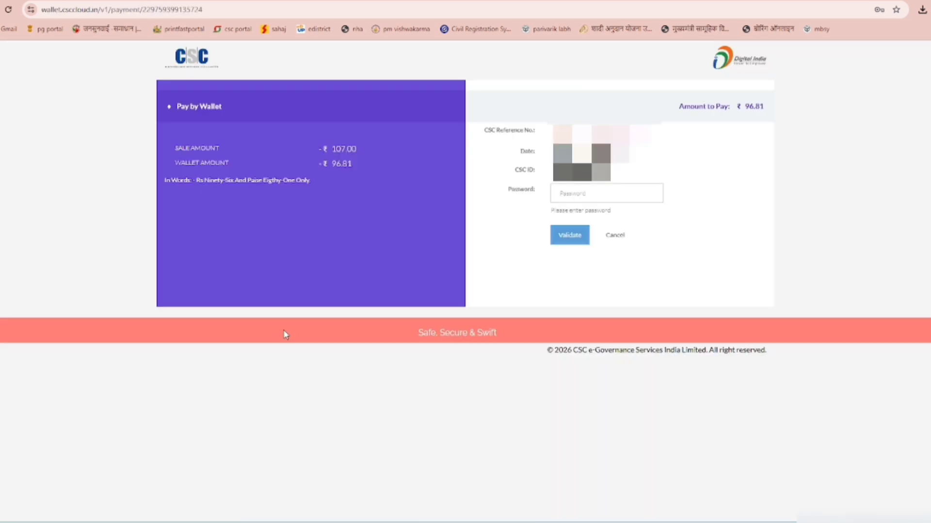
left_click(568, 198)
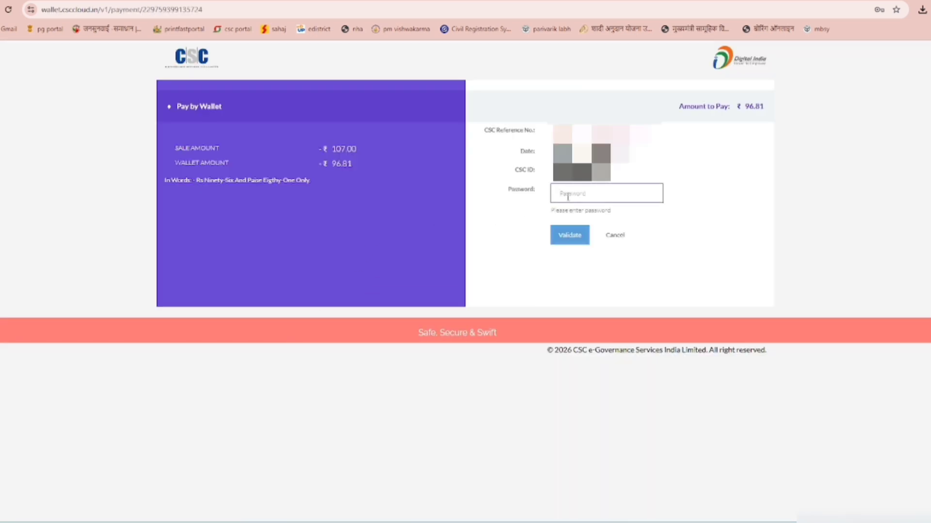
type("••••••••")
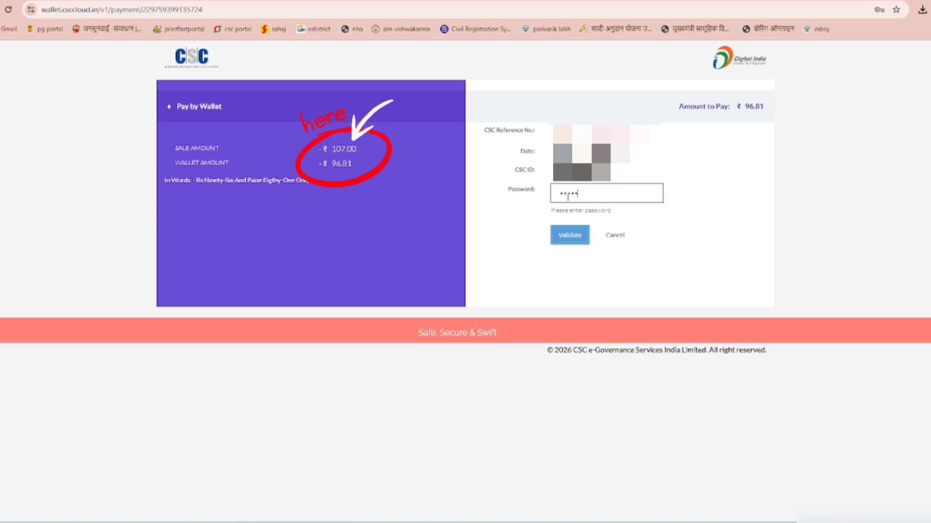
left_click(570, 235)
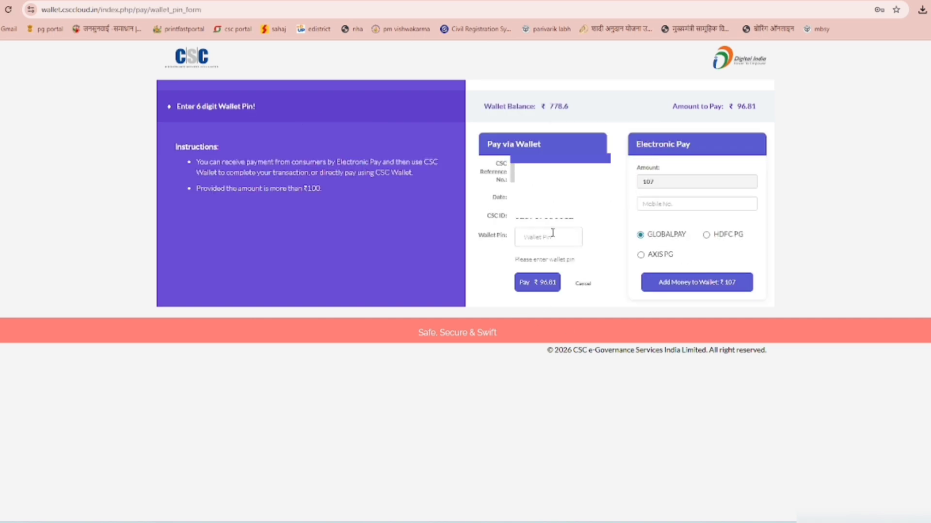
Step: Enter the 6-digit wallet PIN and pay ₹96.81 from the wallet
left_click(552, 238)
type("••••••")
left_click(550, 283)
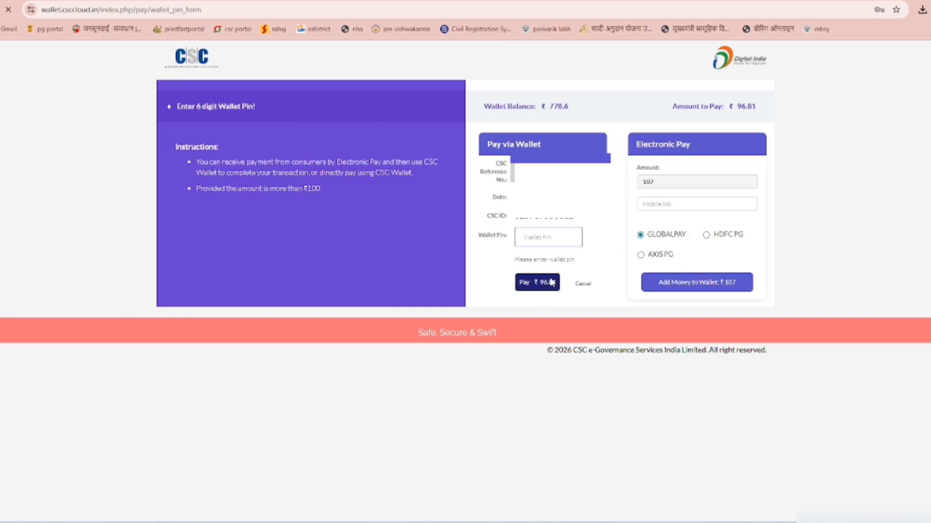